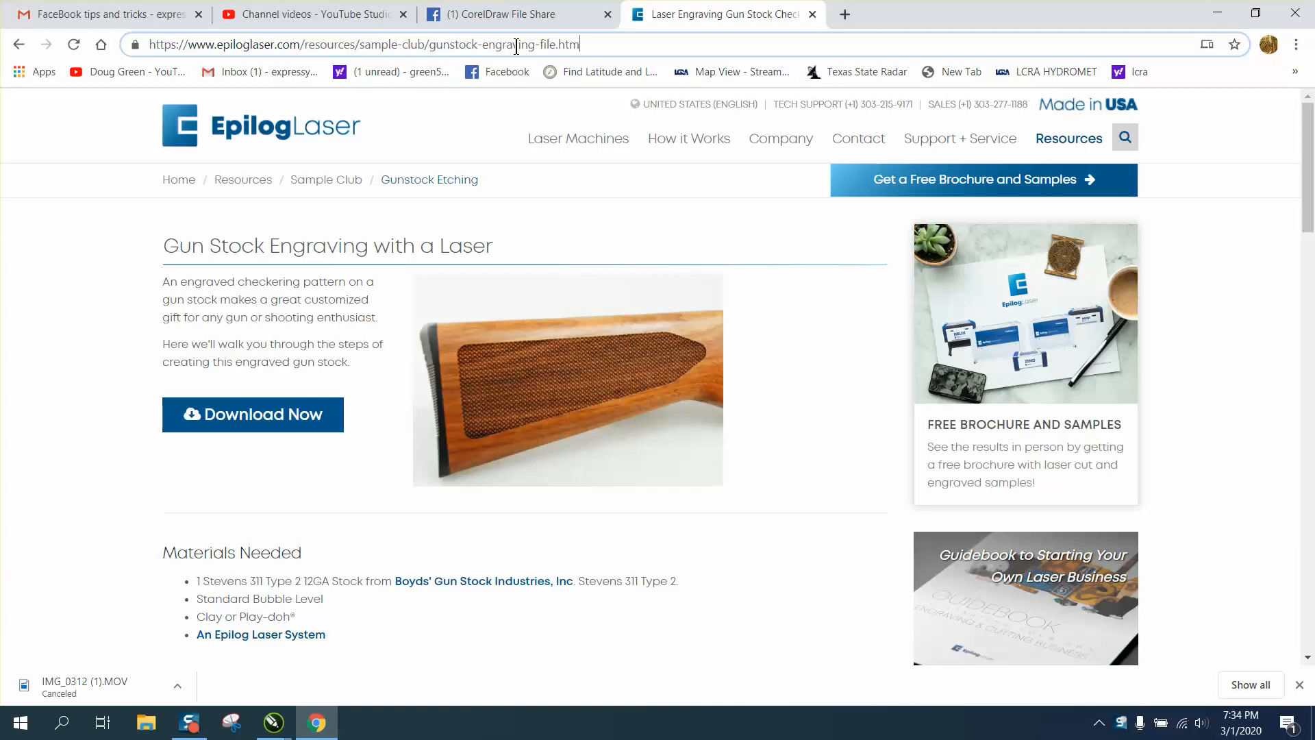
Shorten the gunstock page's web address to epiloglaser.com and load the Epilog Laser home page
key("BackSpace")
key("BackSpace")
key("BackSpace")
key("BackSpace")
key("BackSpace")
key("BackSpace")
key("BackSpace")
key("BackSpace")
key("BackSpace")
key("BackSpace")
key("BackSpace")
key("BackSpace")
key("BackSpace")
key("BackSpace")
key("BackSpace")
key("BackSpace")
key("BackSpace")
key("BackSpace")
key("BackSpace")
key("BackSpace")
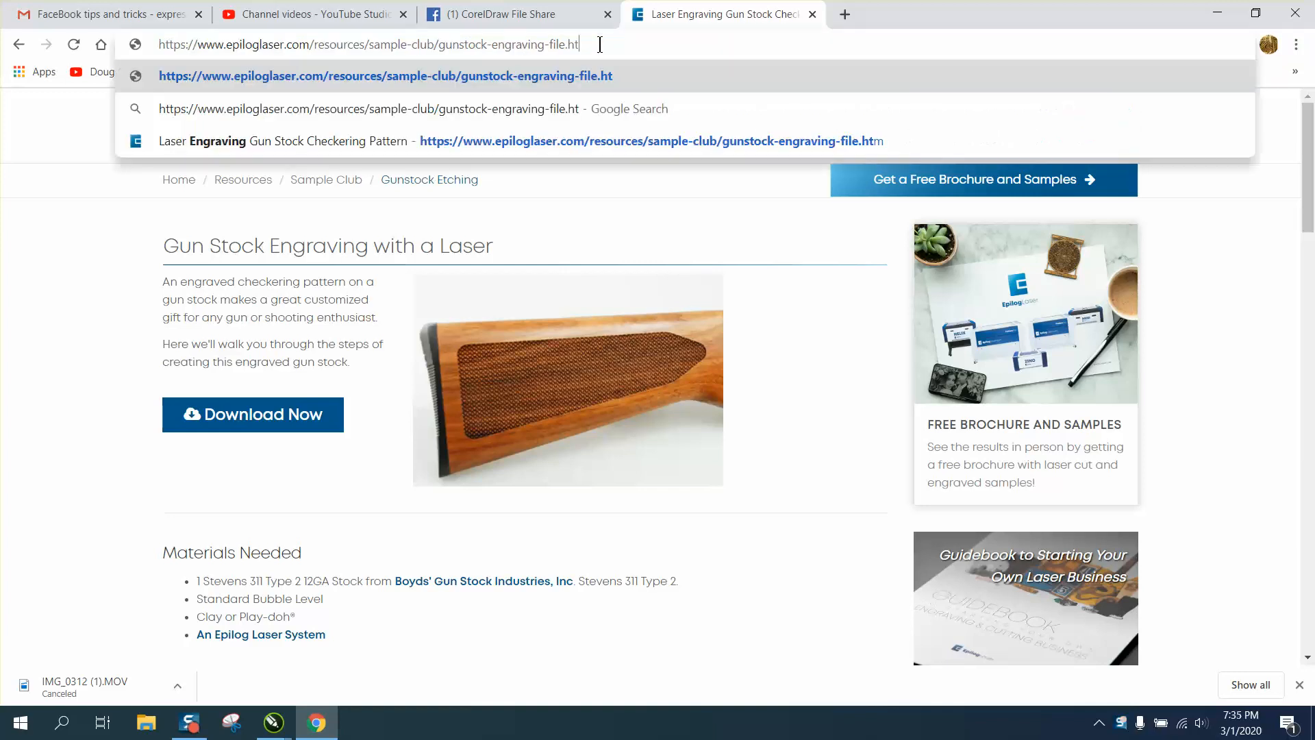
key("BackSpace")
key("BackSpace")
key("BackSpace")
key("BackSpace")
key("BackSpace")
key("BackSpace")
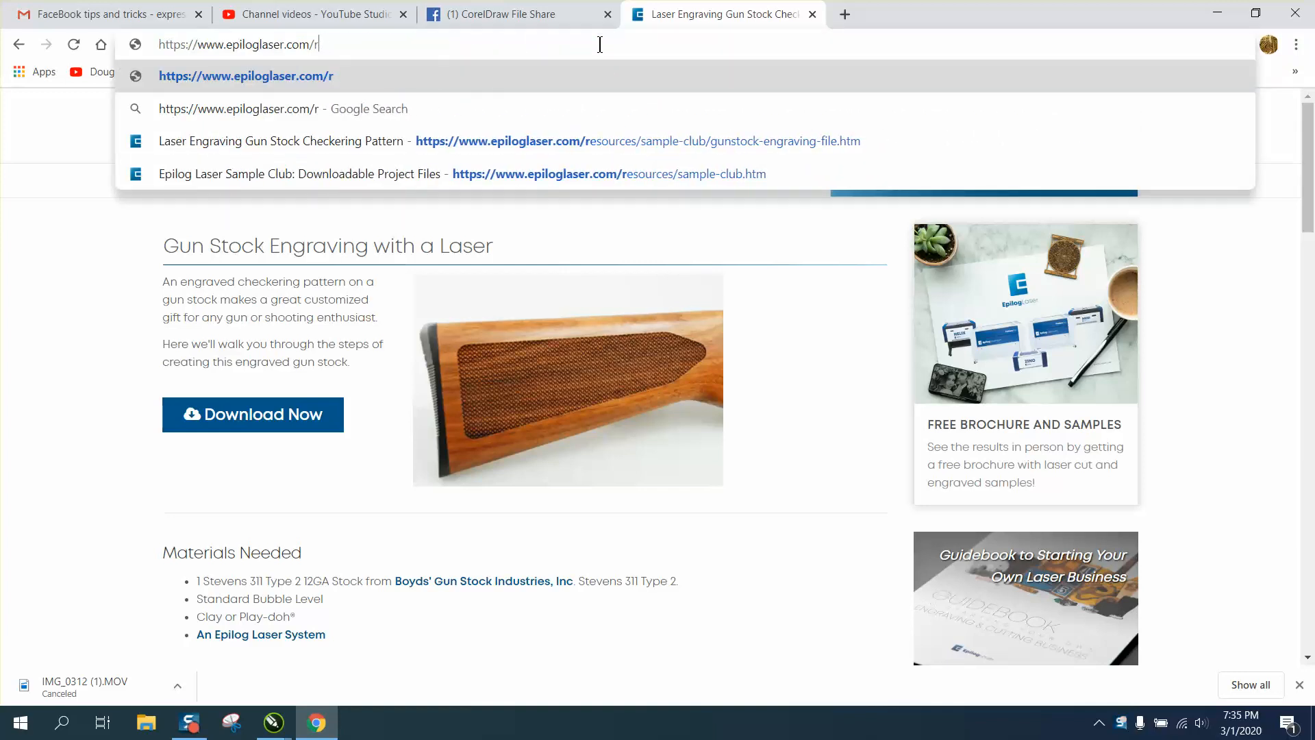
key("Return")
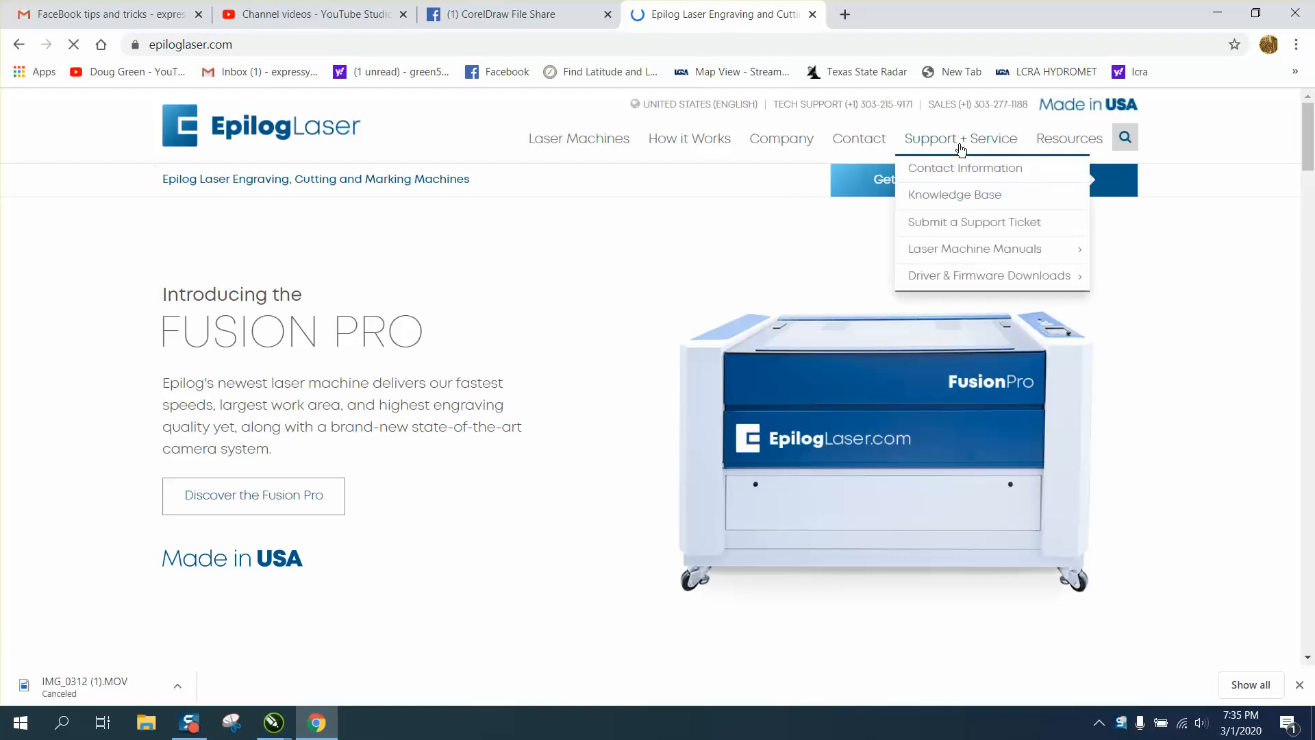
Open the Sample Club page from the site's resources and filter the downloadable files to Wood
mouse_move(1061, 141)
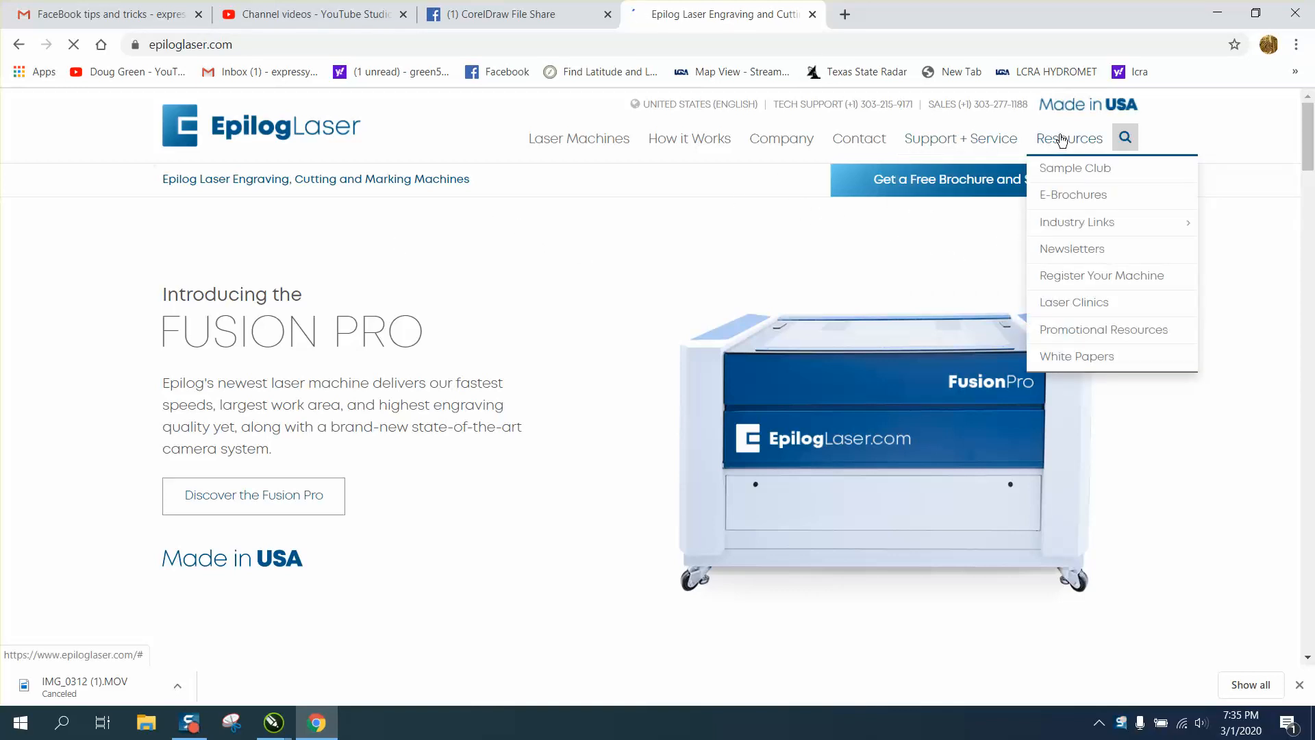
left_click(1062, 170)
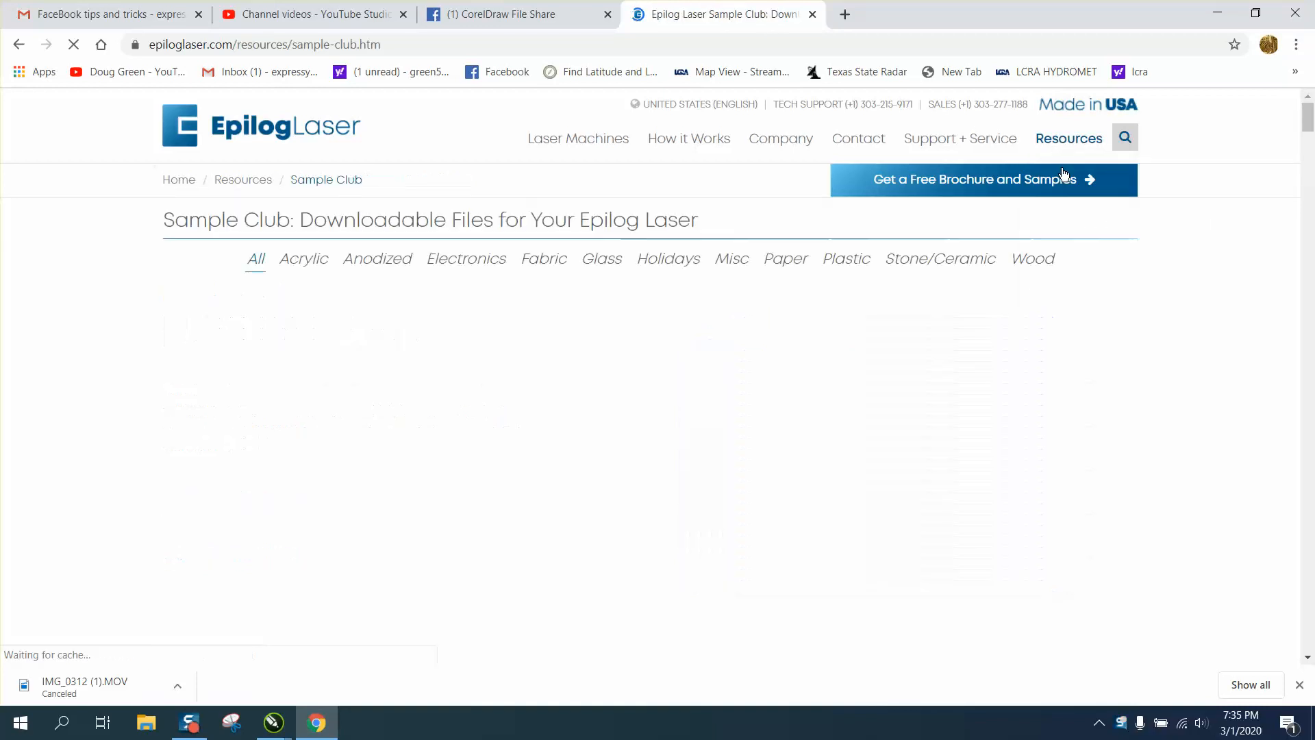
left_click(1032, 265)
Find the Gunstock Engraving project among the wood samples and open its page
scroll(1020, 267, "down", 4)
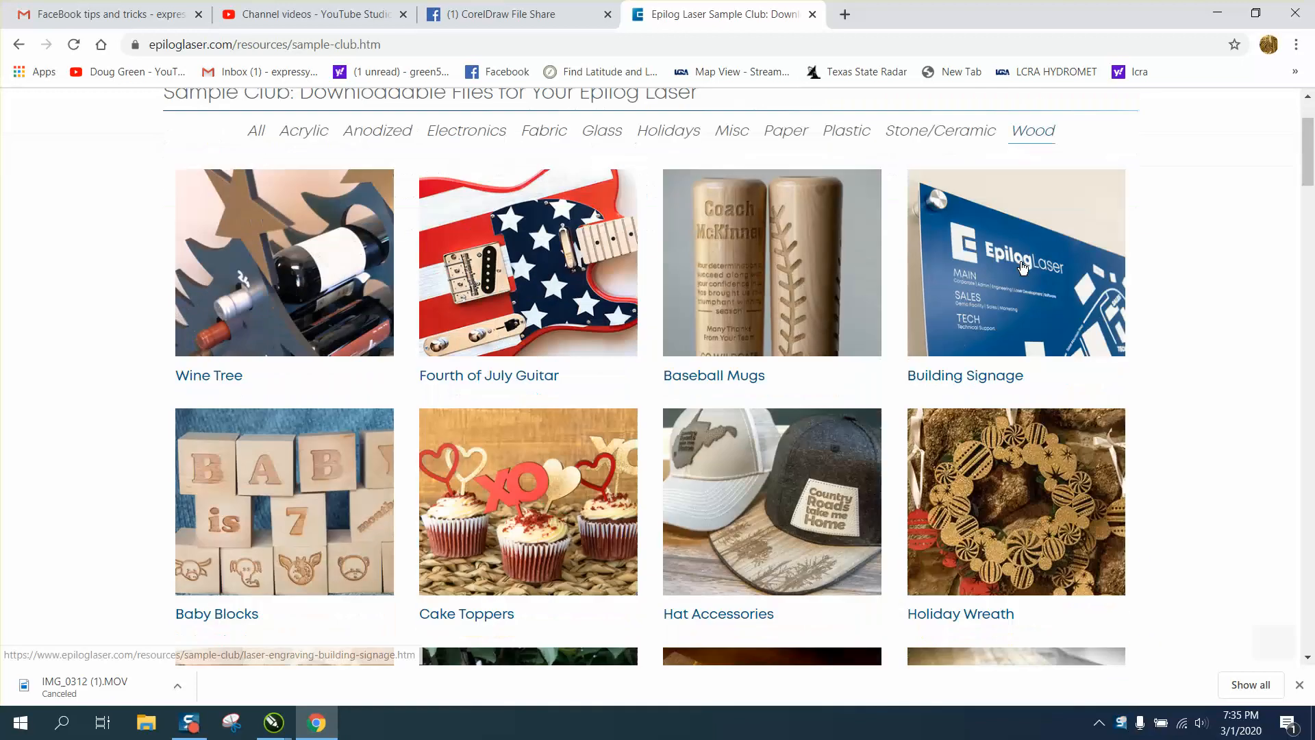
scroll(1011, 271, "down", 10)
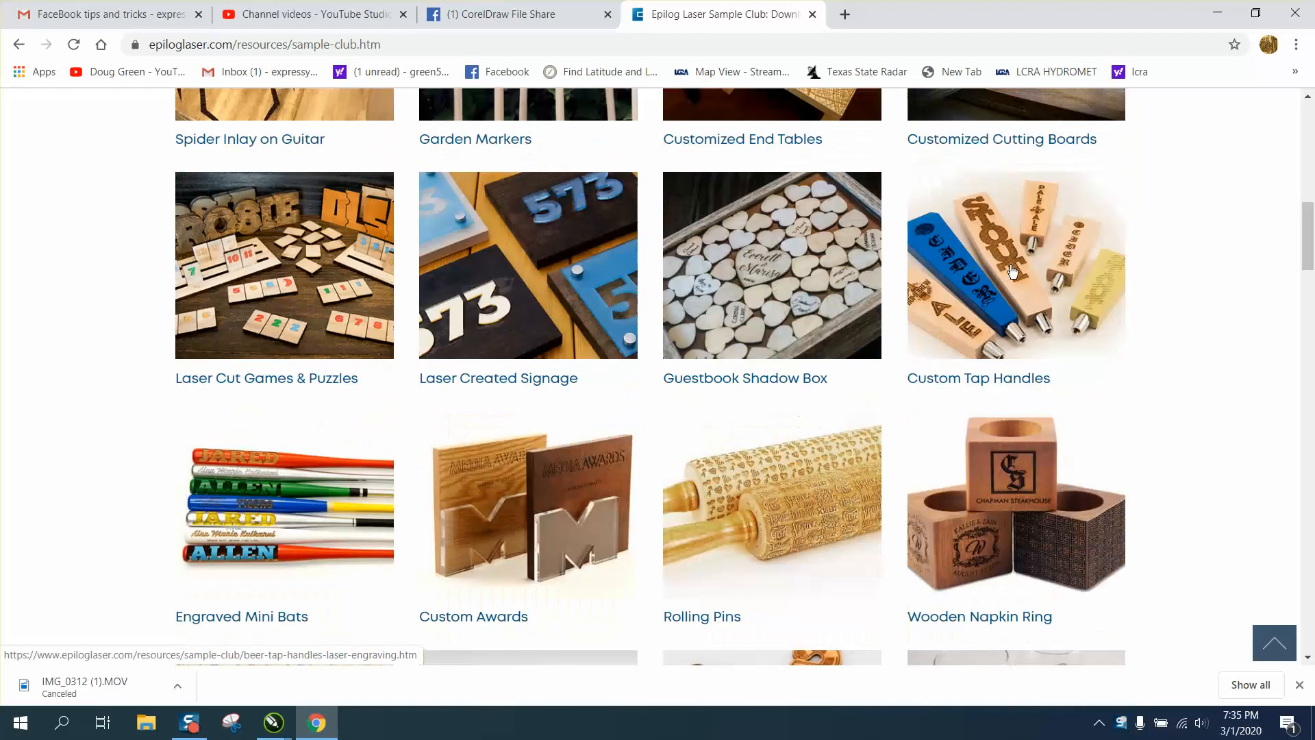
scroll(1011, 269, "down", 11)
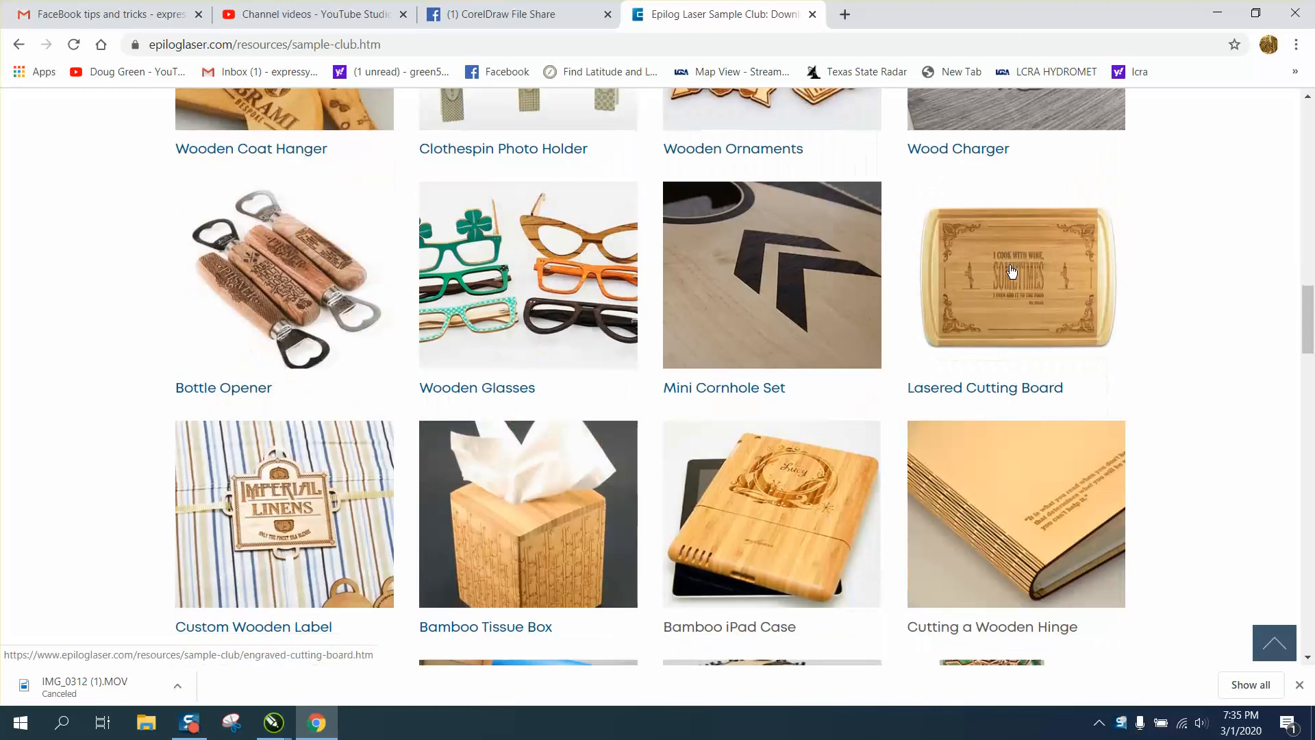
scroll(1012, 273, "down", 9)
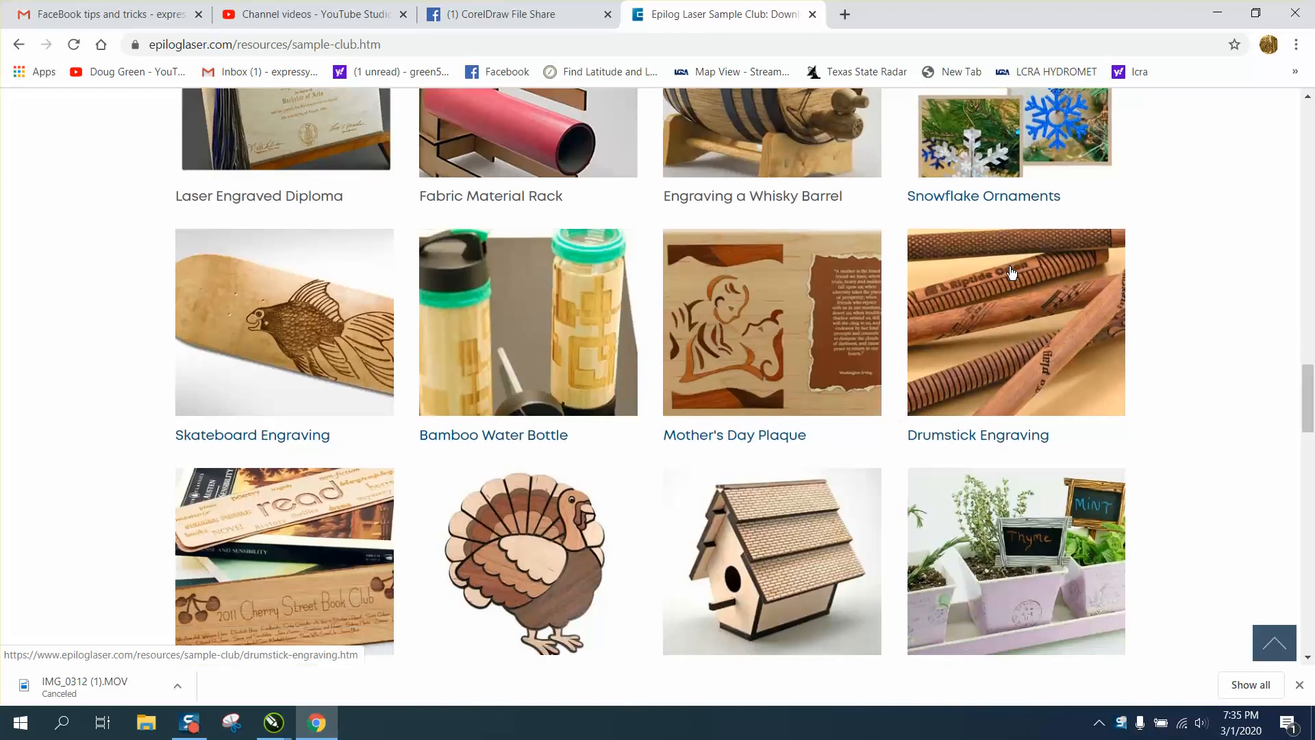
scroll(1011, 271, "down", 5)
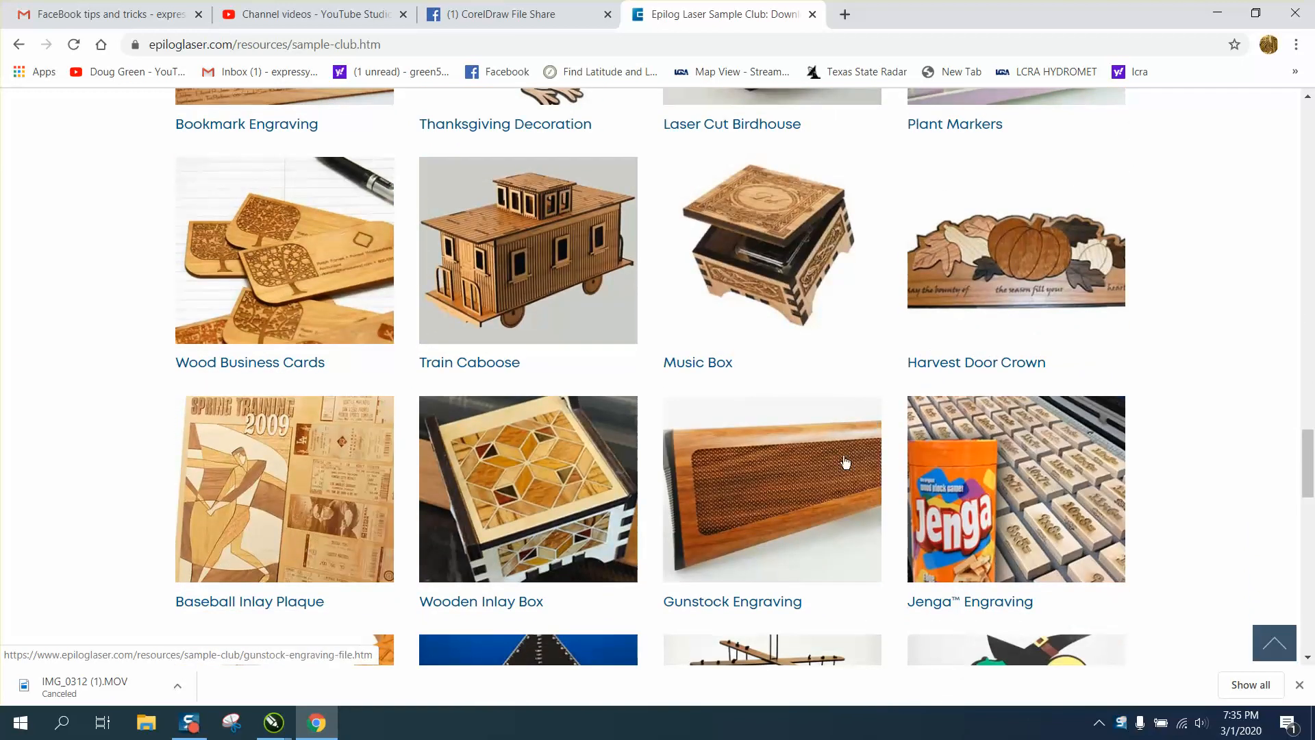
left_click(808, 604)
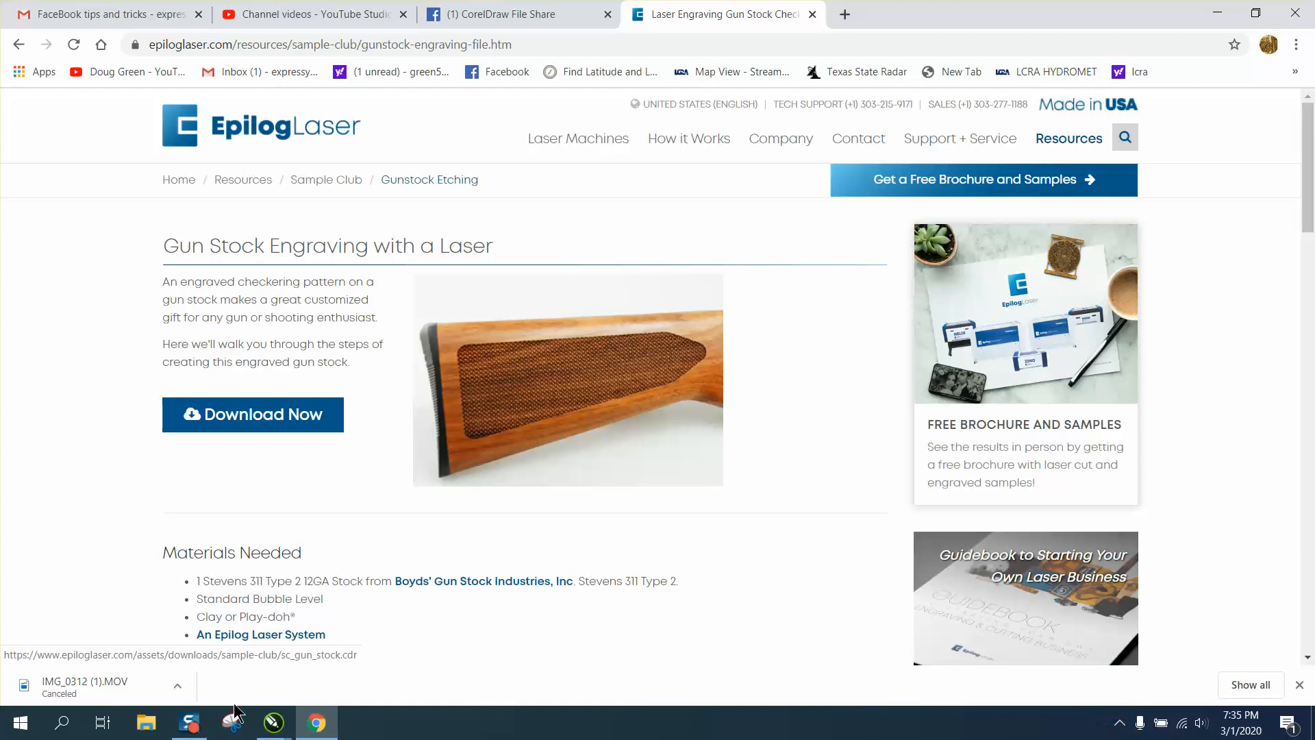
Switch to sc_gun_stock.cdr in CorelDRAW and undo all earlier edits to the gunstock PowerClip
right_click(273, 723)
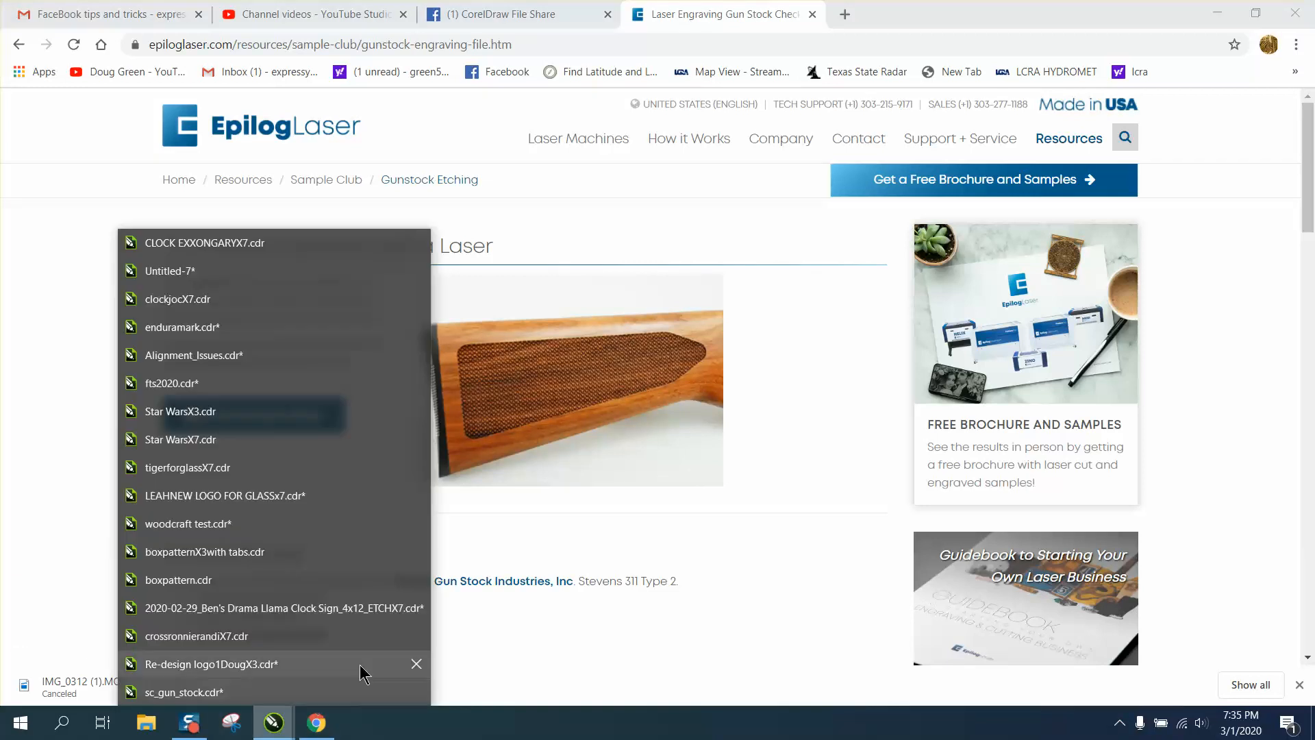
left_click(282, 689)
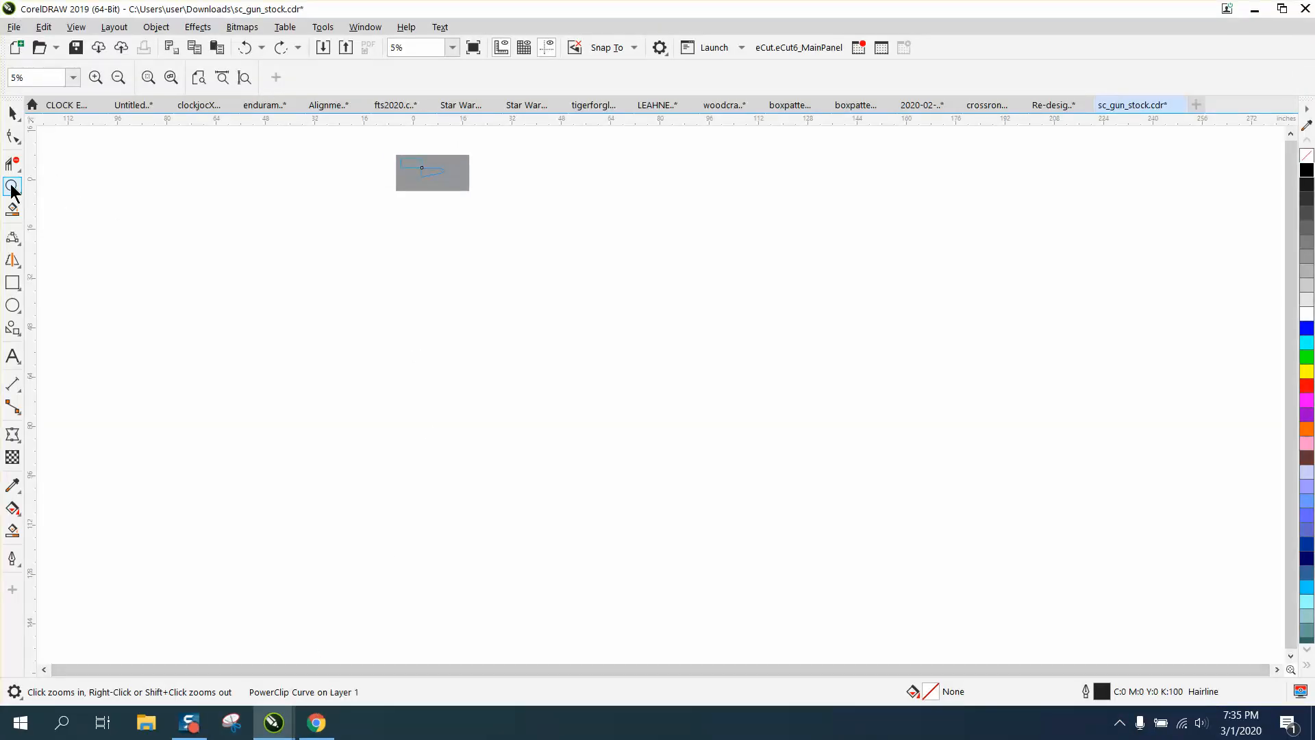
left_click_drag(378, 148, 536, 207)
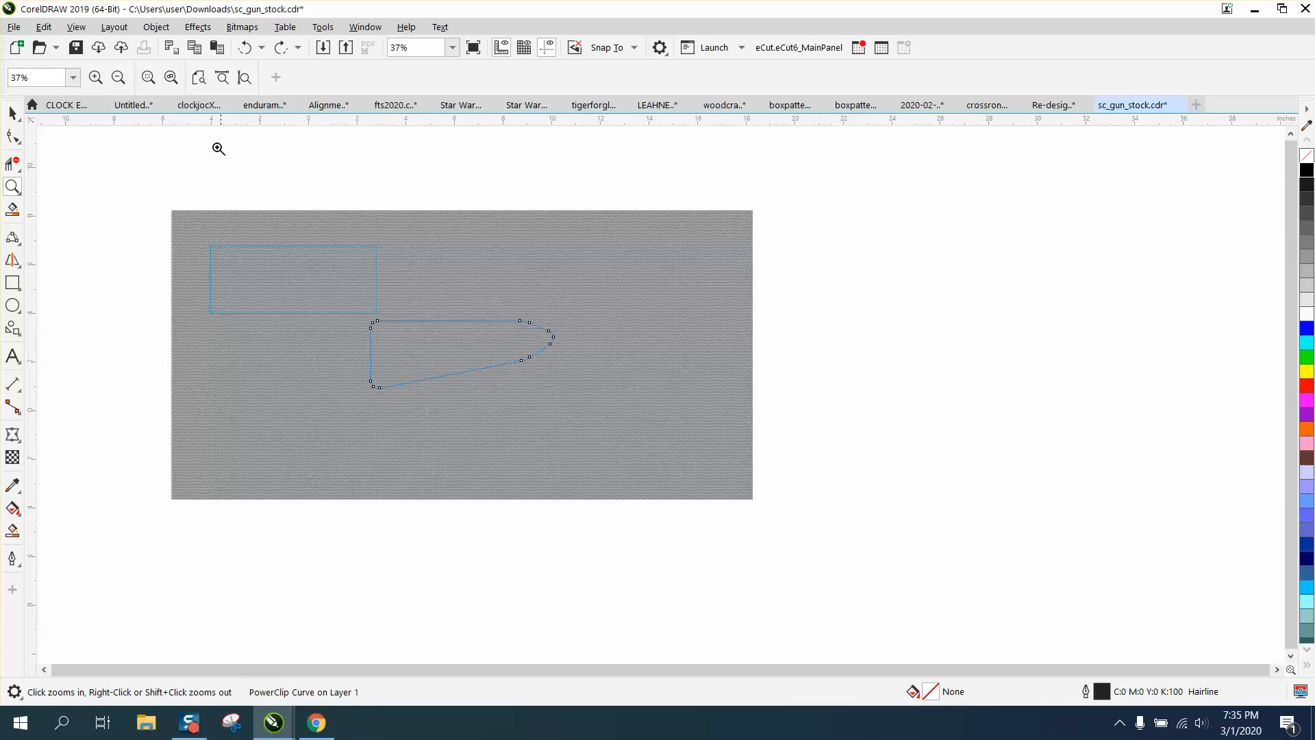
left_click(244, 51)
left_click(244, 51)
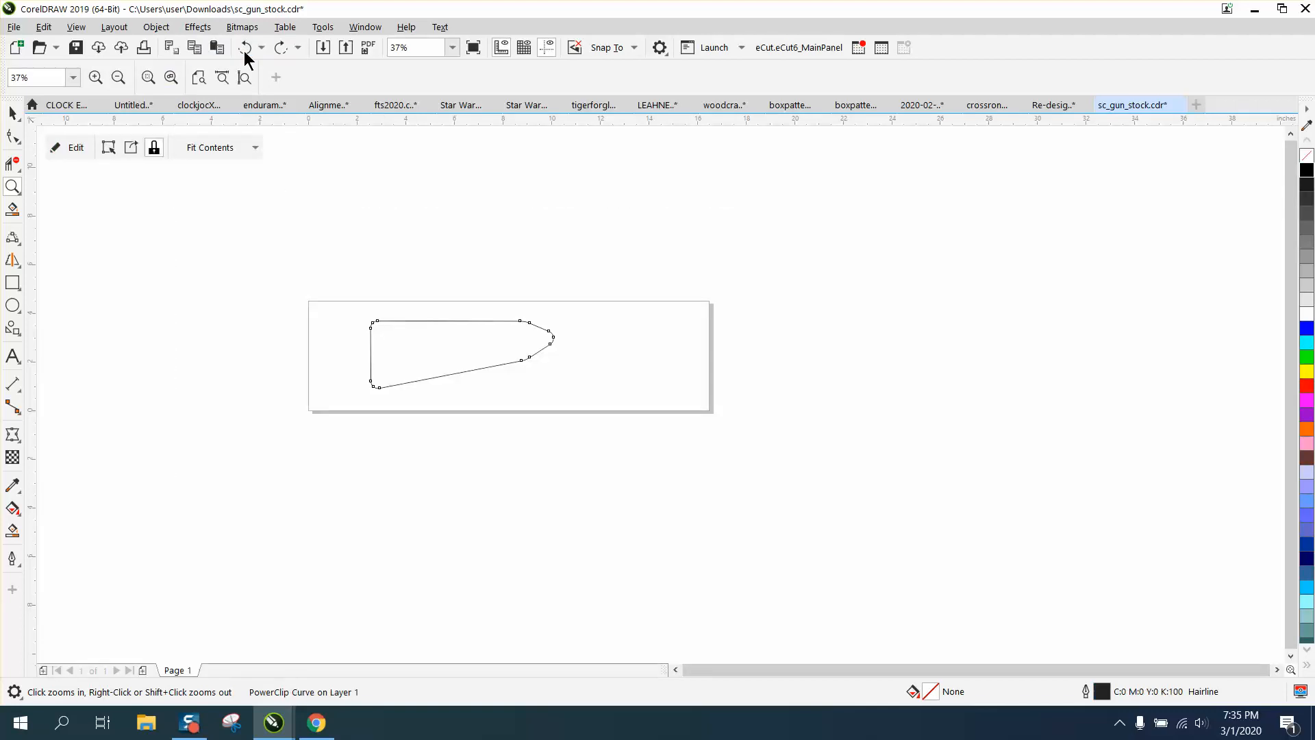
left_click(245, 50)
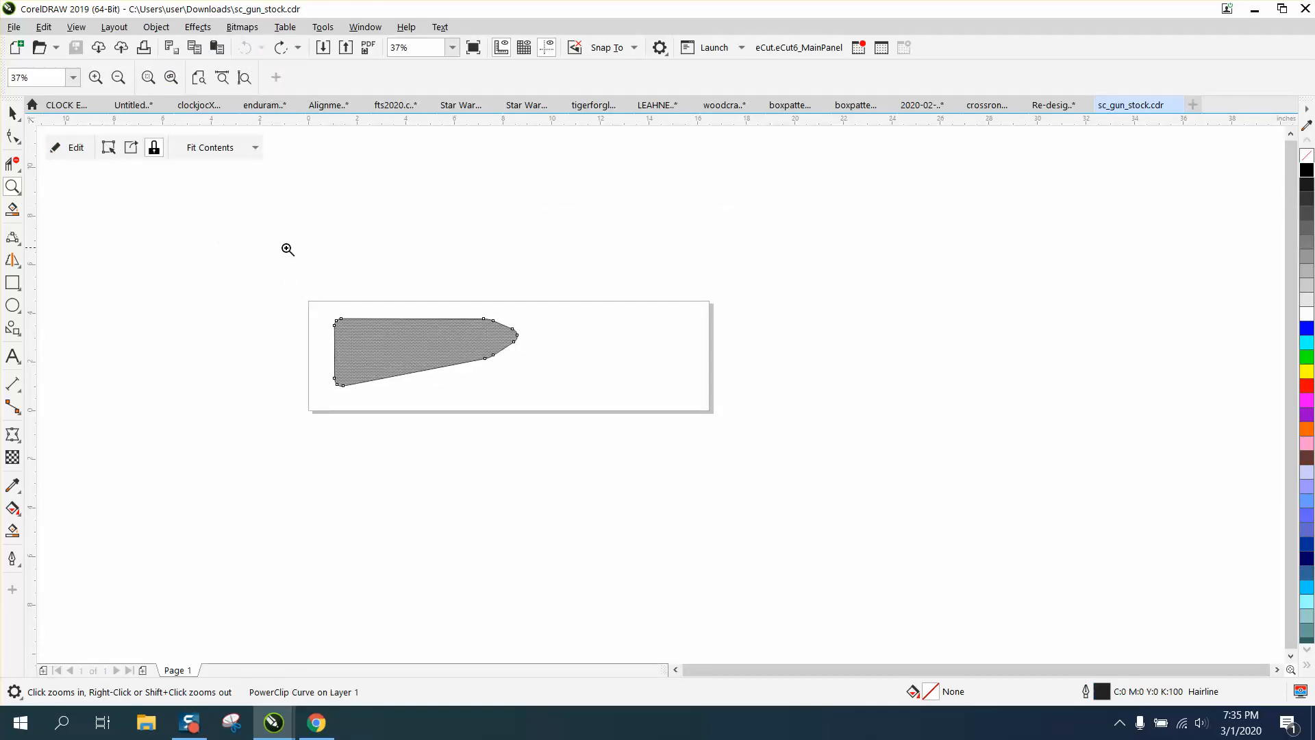
Edit the gunstock PowerClip's contents and move the grip pattern bitmap off the outline, clear of the page
left_click_drag(287, 261, 723, 471)
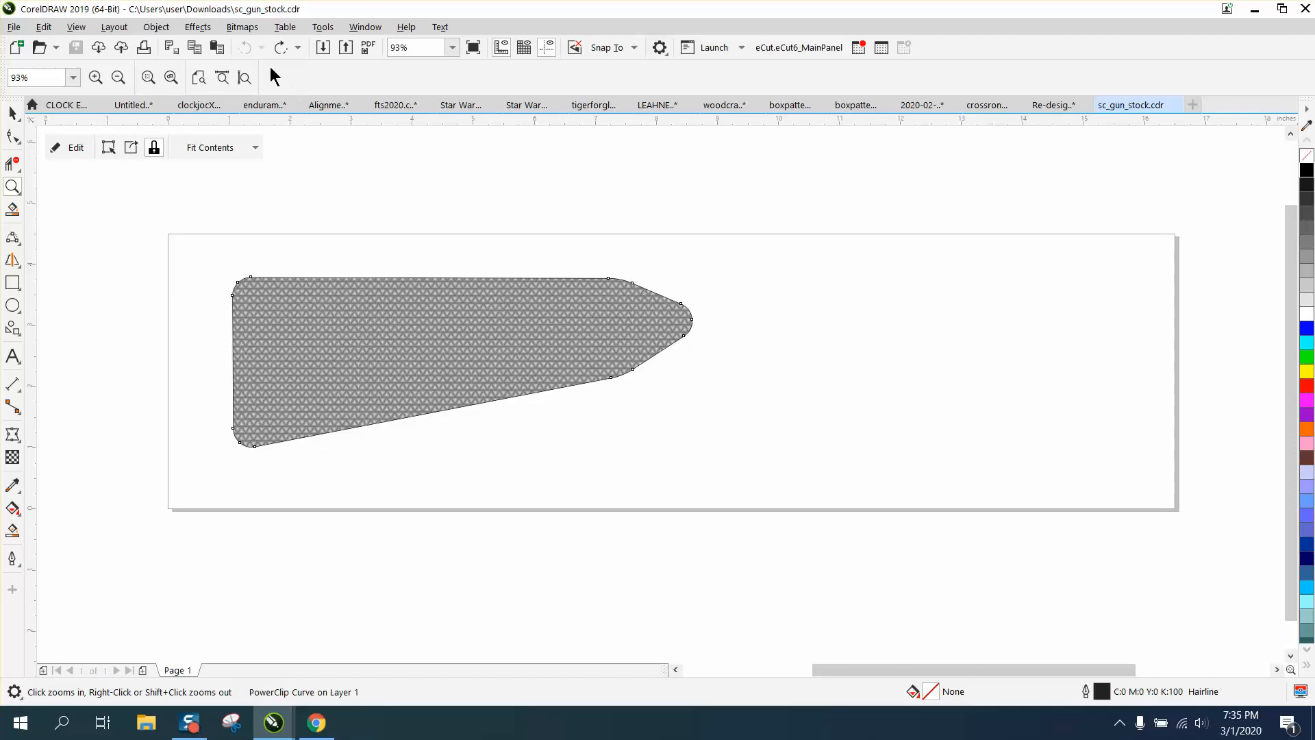
left_click(77, 149)
scroll(456, 205, "down", 3)
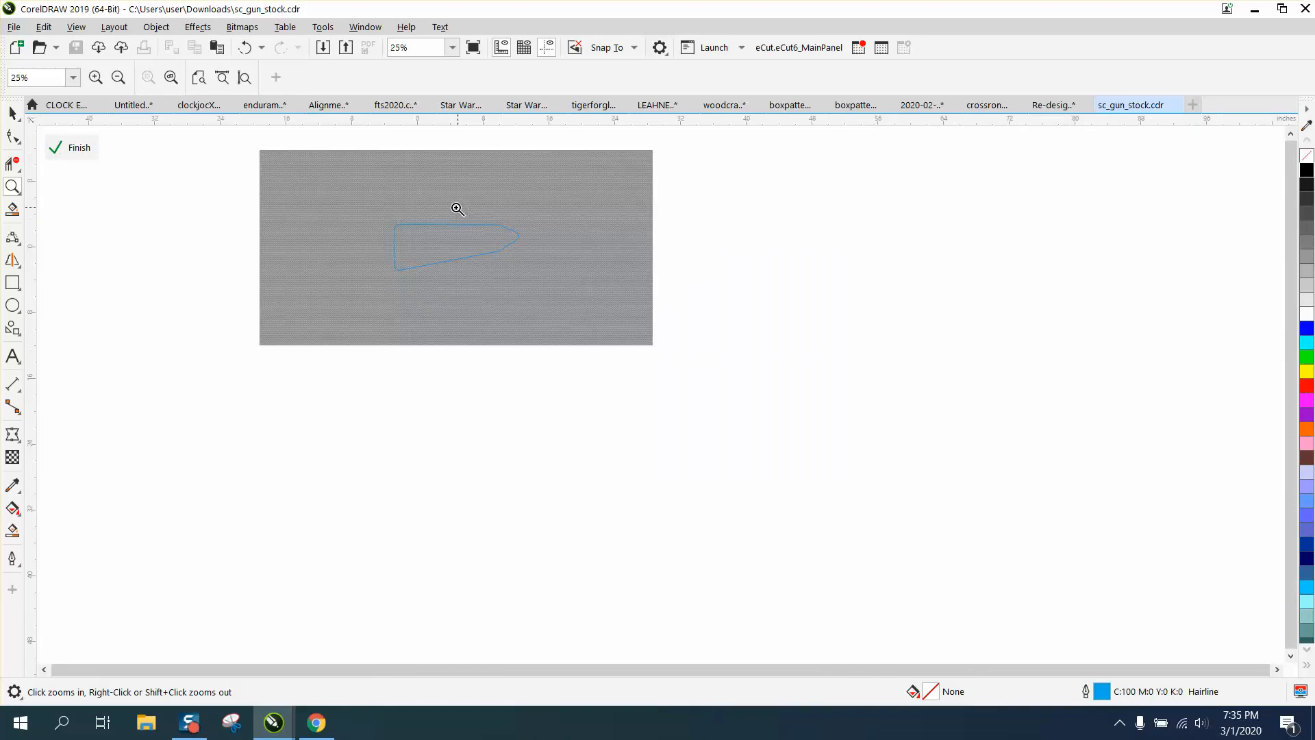
left_click(13, 113)
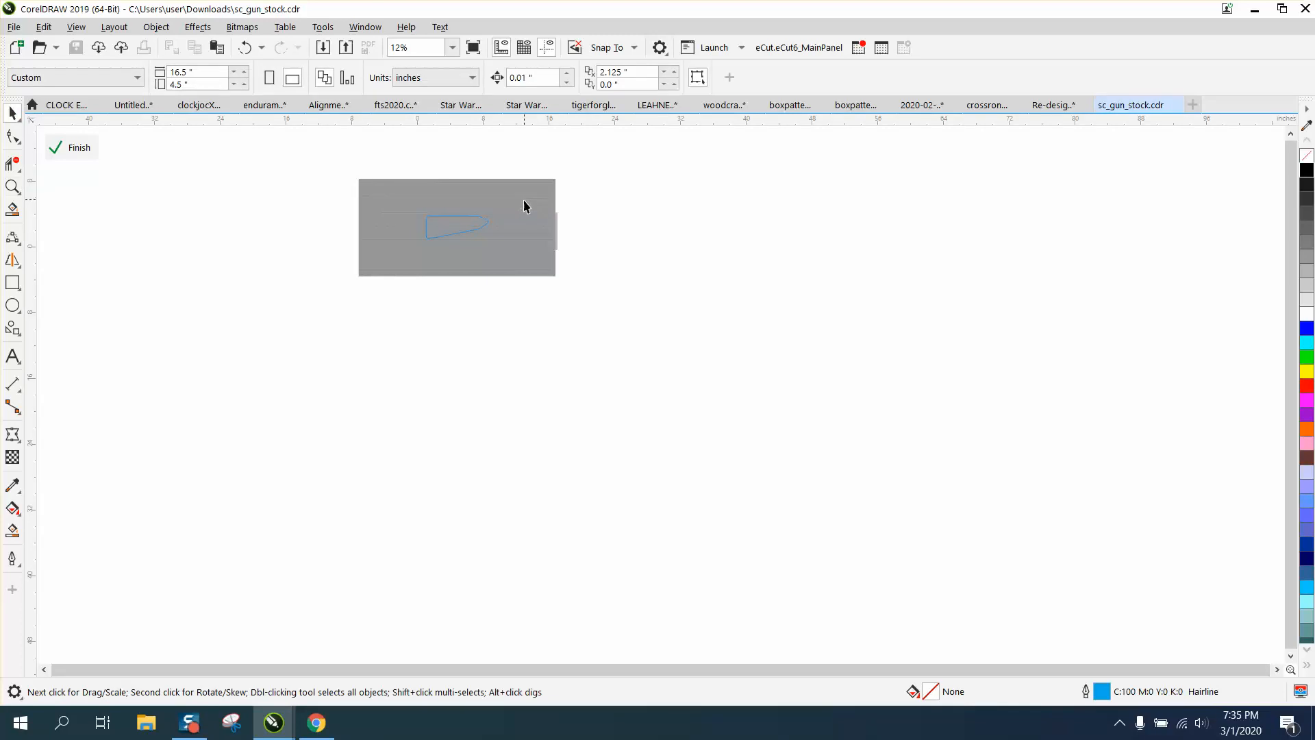
left_click_drag(523, 201, 787, 217)
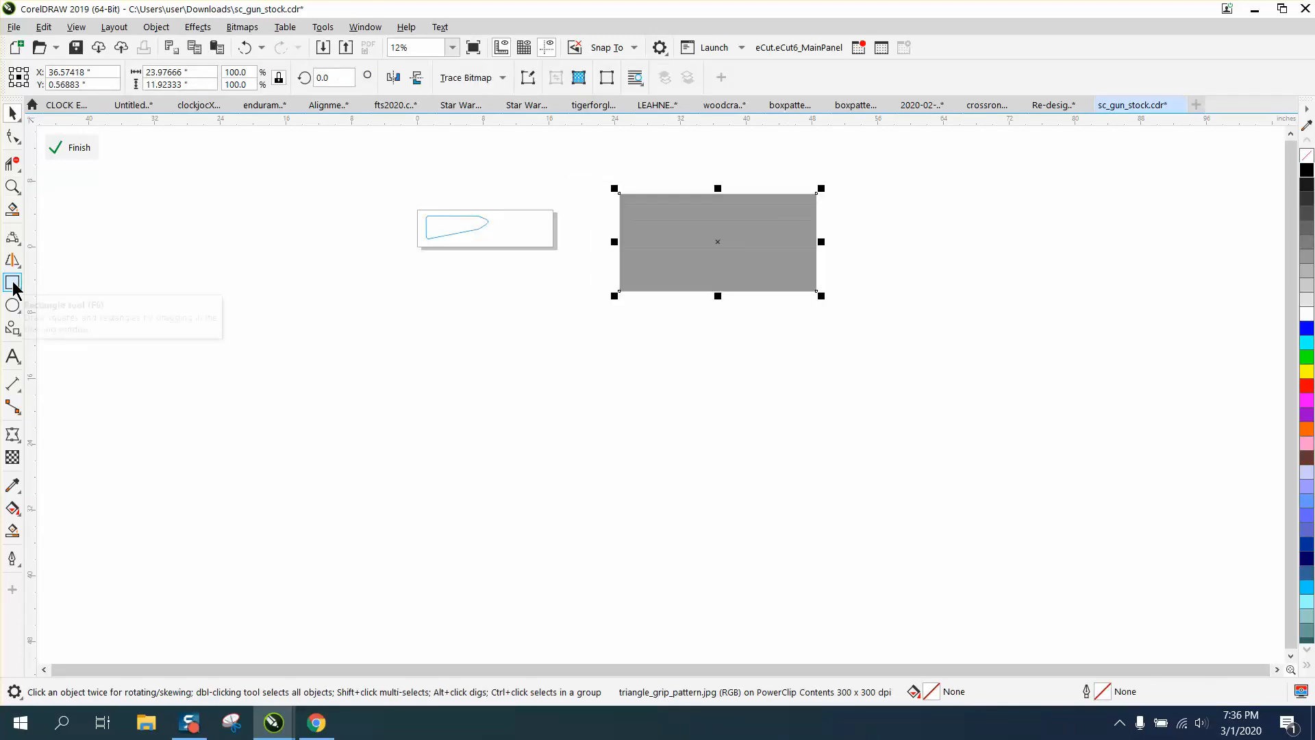
Draw two overlapping rectangles, weld them into a stepped shape about 15.5 by 7.5 inches, and move it below the pattern bitmap
left_click(12, 282)
left_click_drag(355, 304, 491, 374)
left_click(12, 113)
left_click(476, 77)
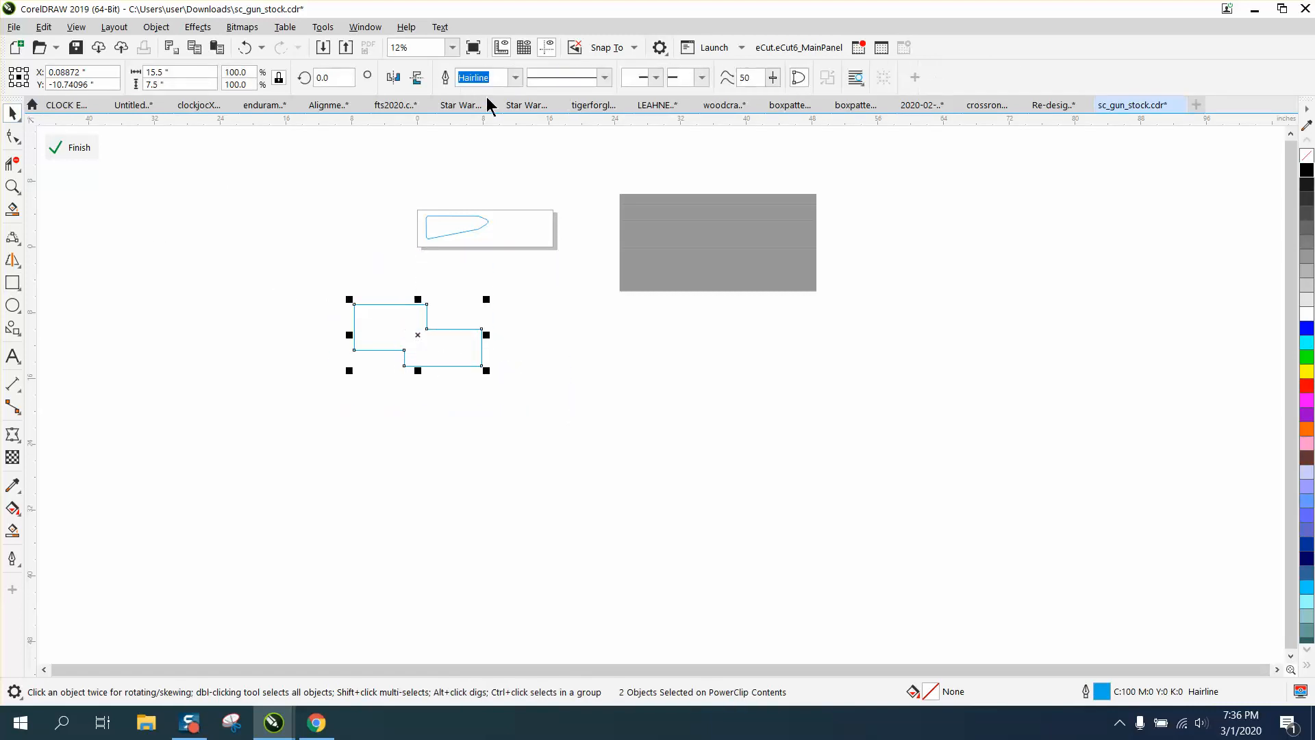
left_click_drag(418, 341, 744, 370)
Try placing the grip pattern bitmap inside the welded stepped shape with PowerClip, inspect the fill, and undo it
left_click(716, 270)
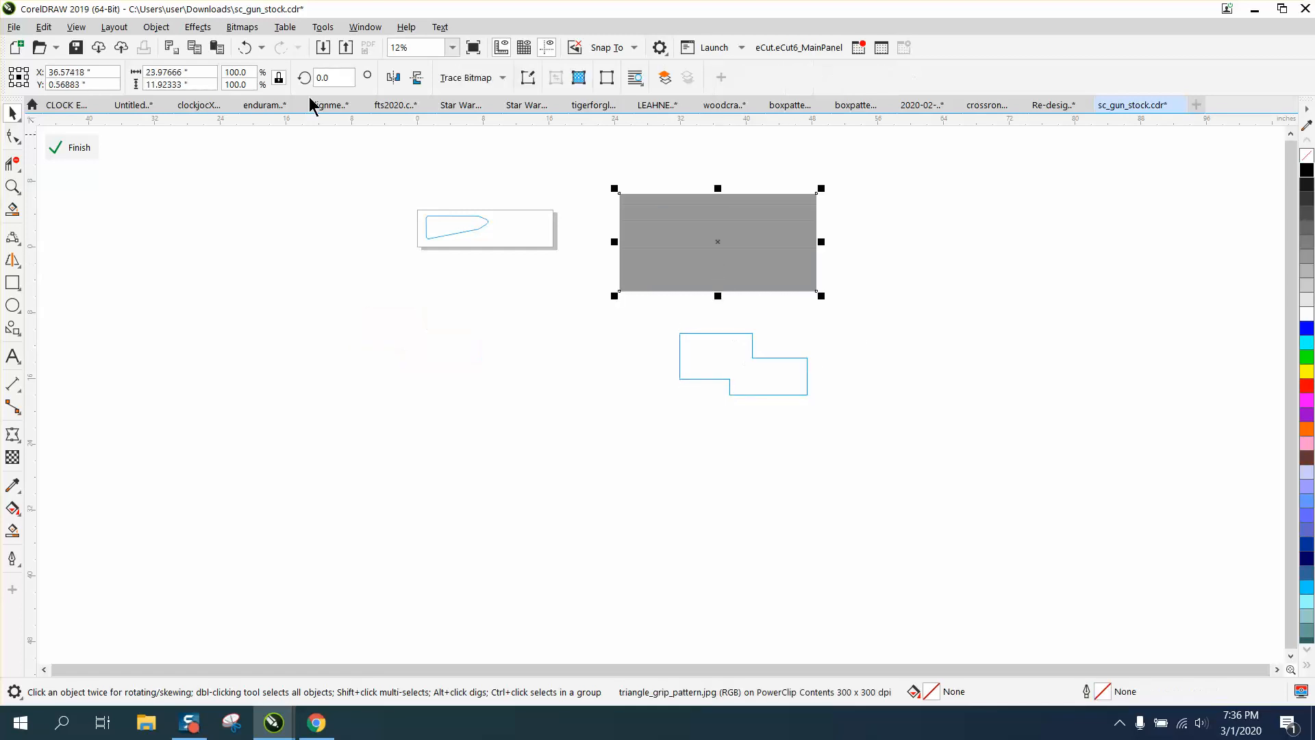
left_click(157, 28)
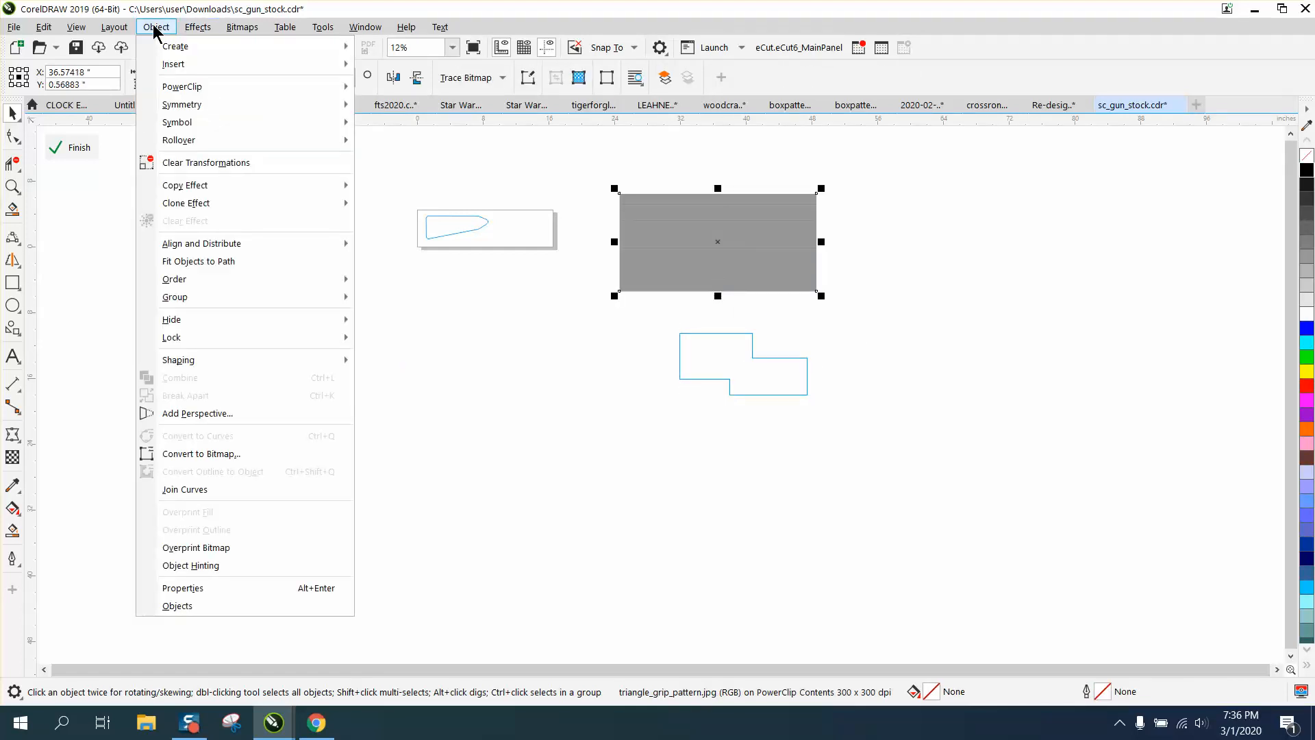
mouse_move(206, 87)
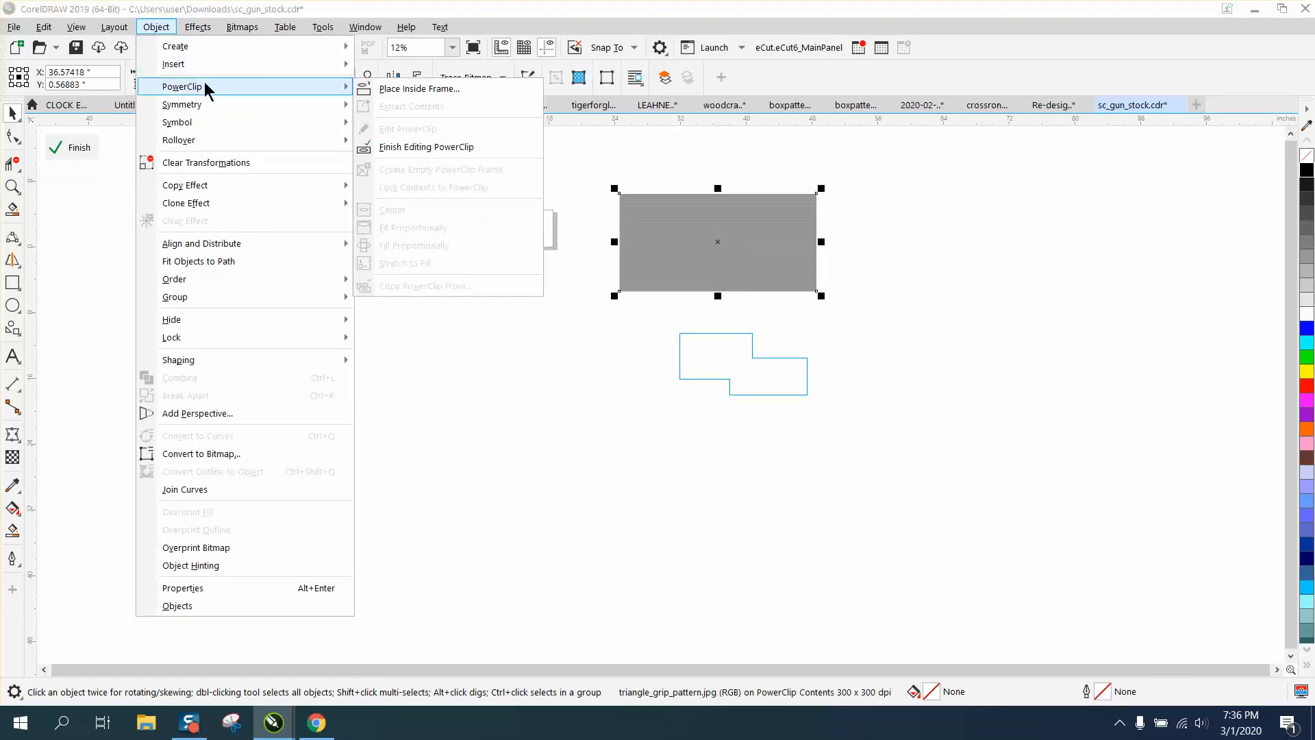
left_click(378, 90)
left_click(710, 361)
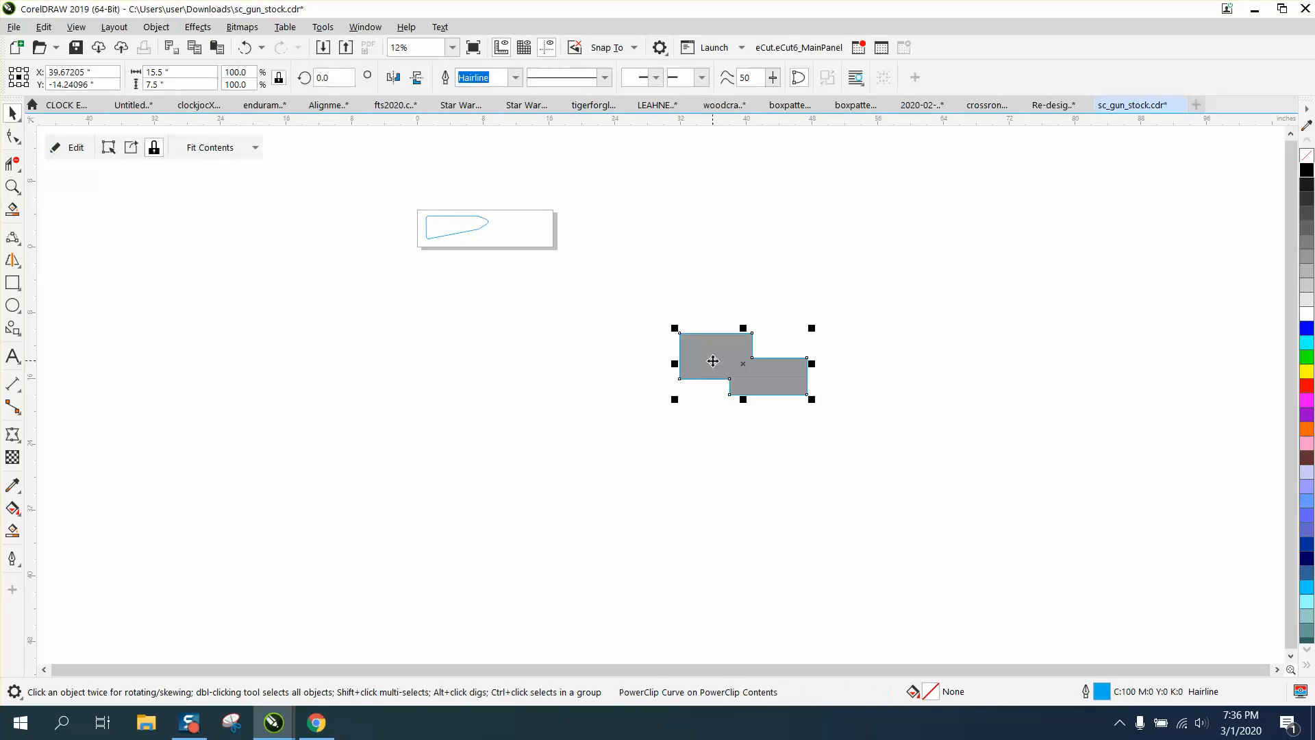
left_click(12, 186)
left_click_drag(655, 312, 839, 446)
left_click(13, 113)
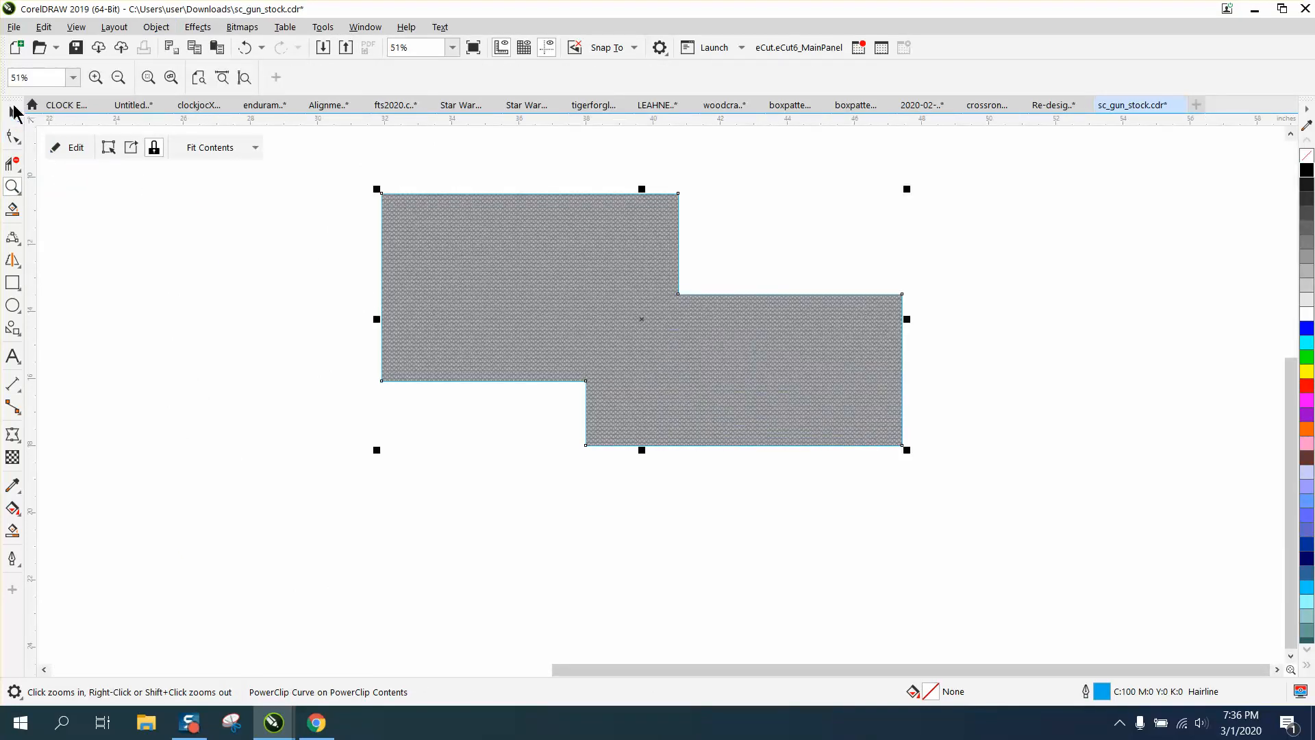
left_click(241, 49)
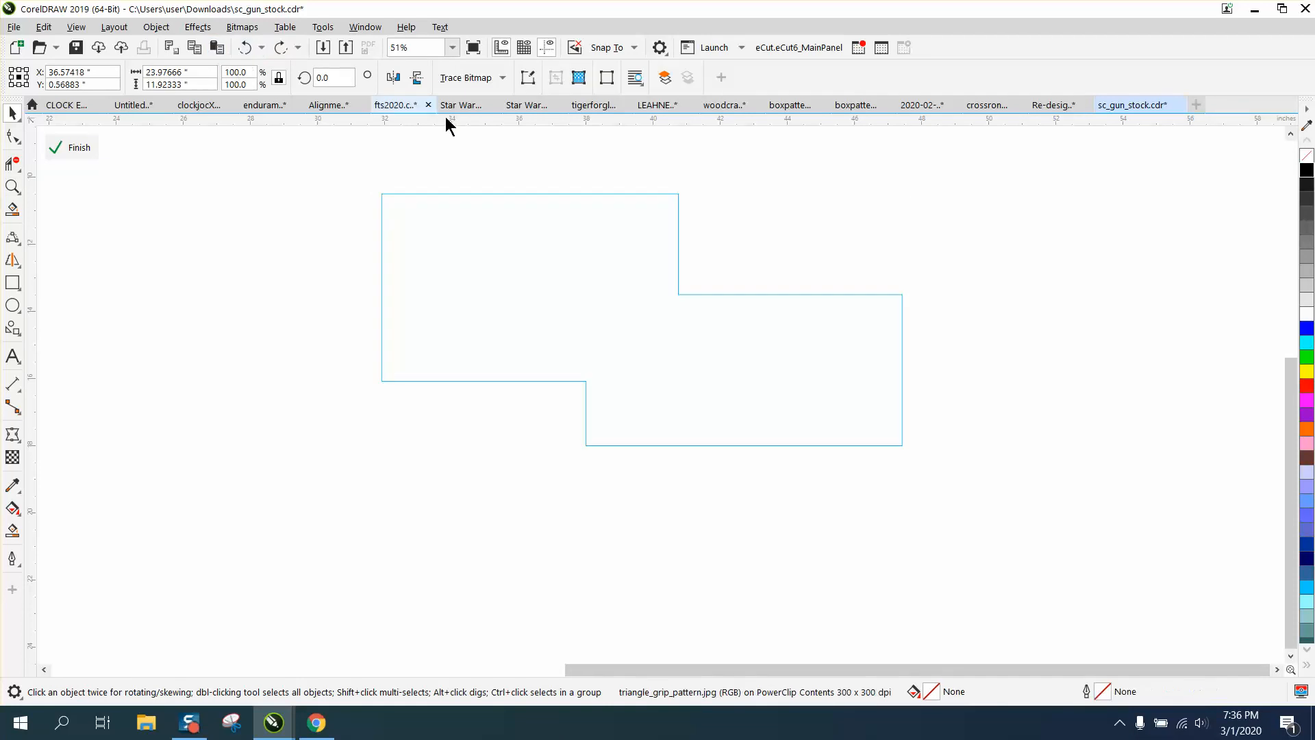
Move the grip pattern bitmap beside the stepped shape, farther from the page
scroll(582, 201, "down", 5)
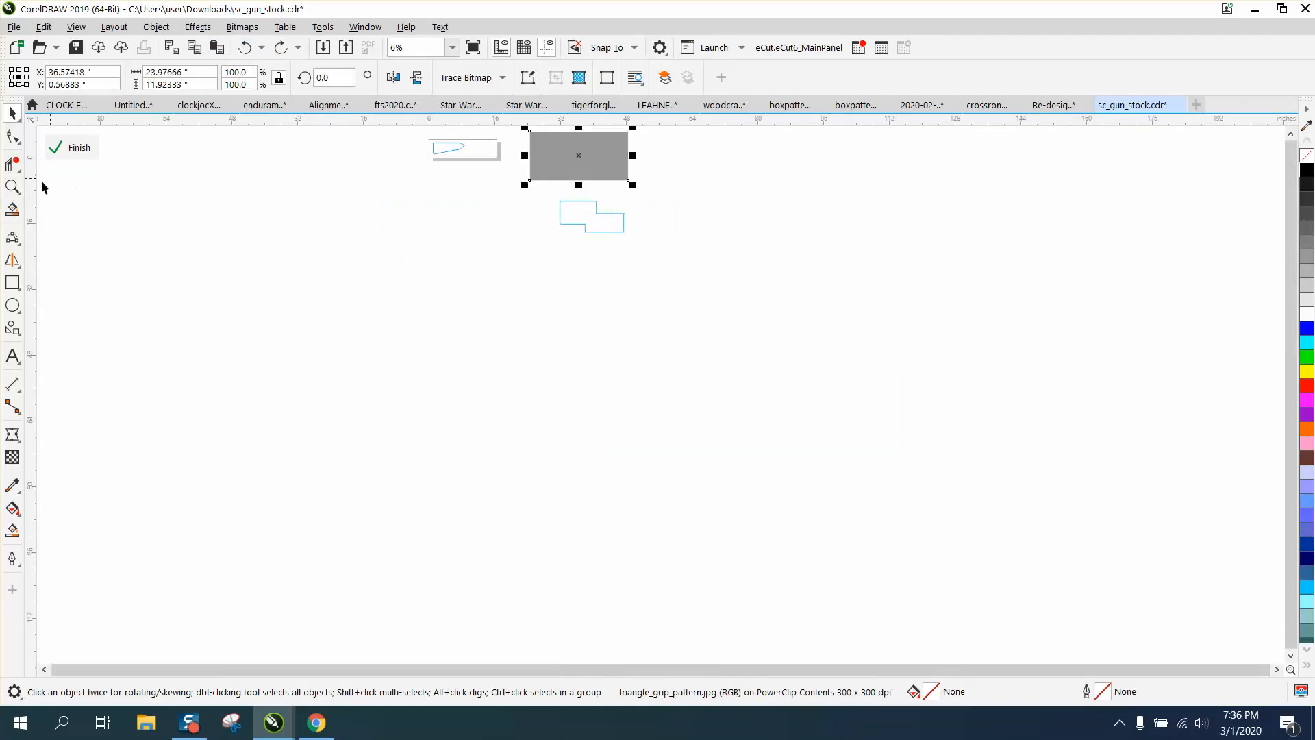
left_click(12, 187)
left_click_drag(530, 130, 715, 252)
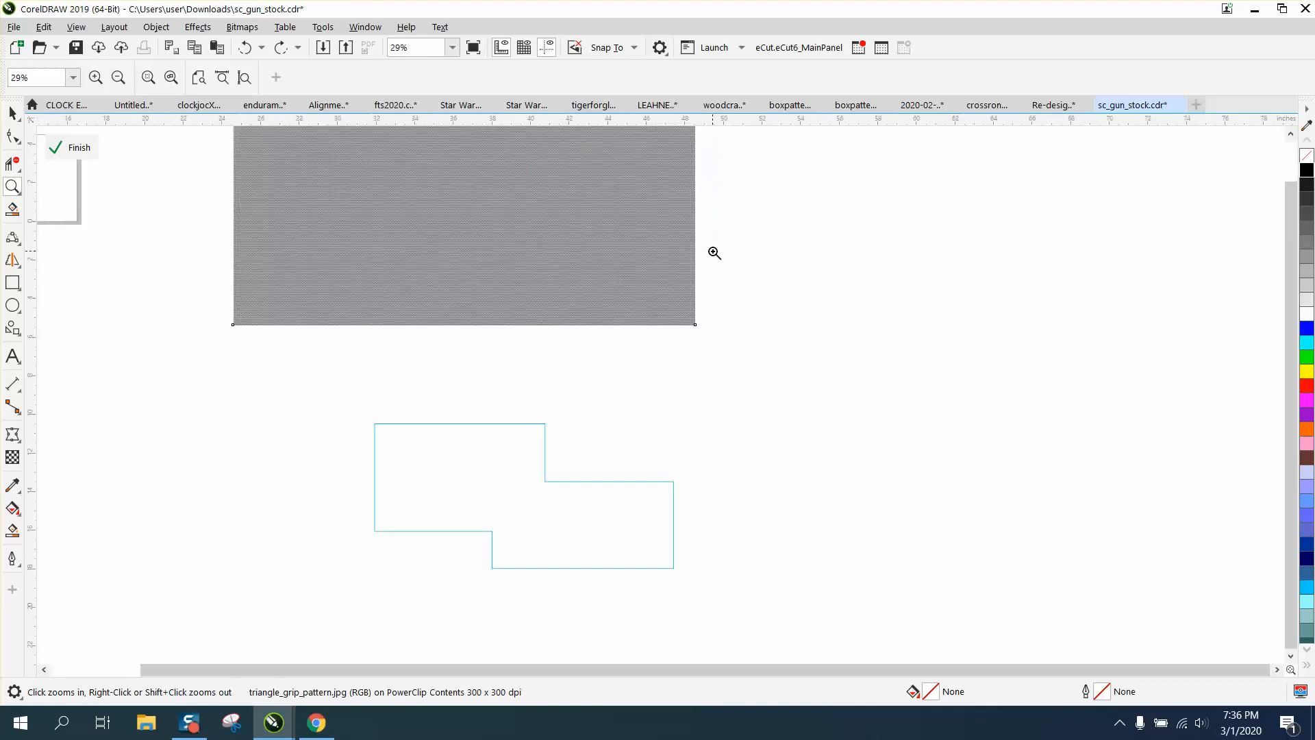
right_click(715, 253)
right_click(702, 247)
left_click(13, 113)
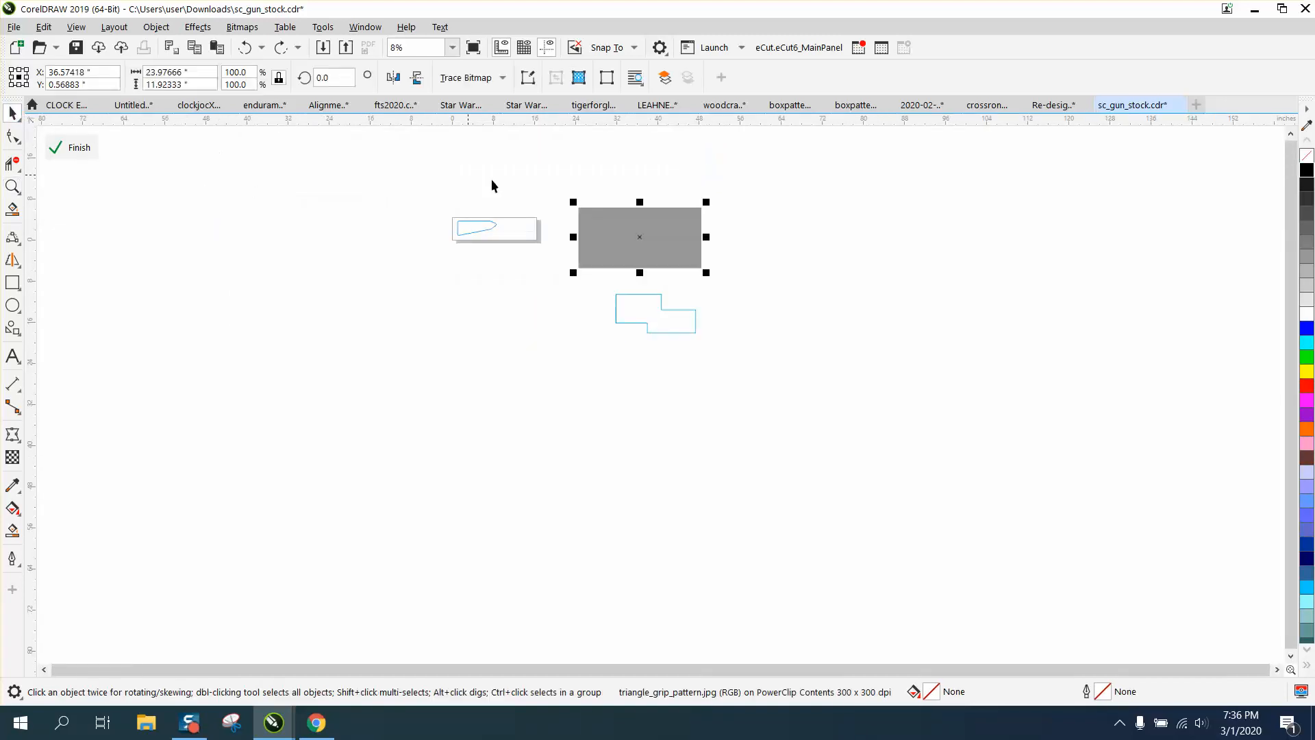
left_click_drag(636, 233, 782, 300)
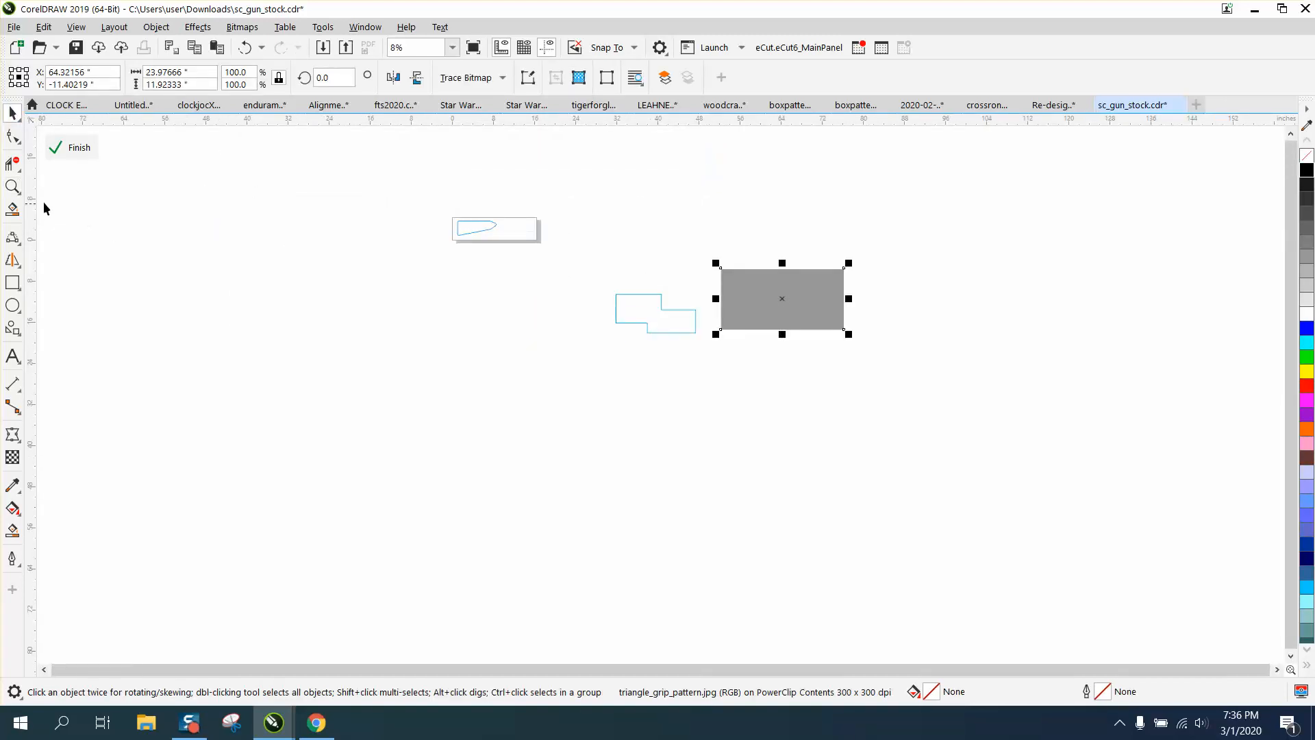
Move the stepped shape on top of the grip pattern bitmap, fully within its edges
left_click(13, 186)
left_click_drag(582, 239, 950, 386)
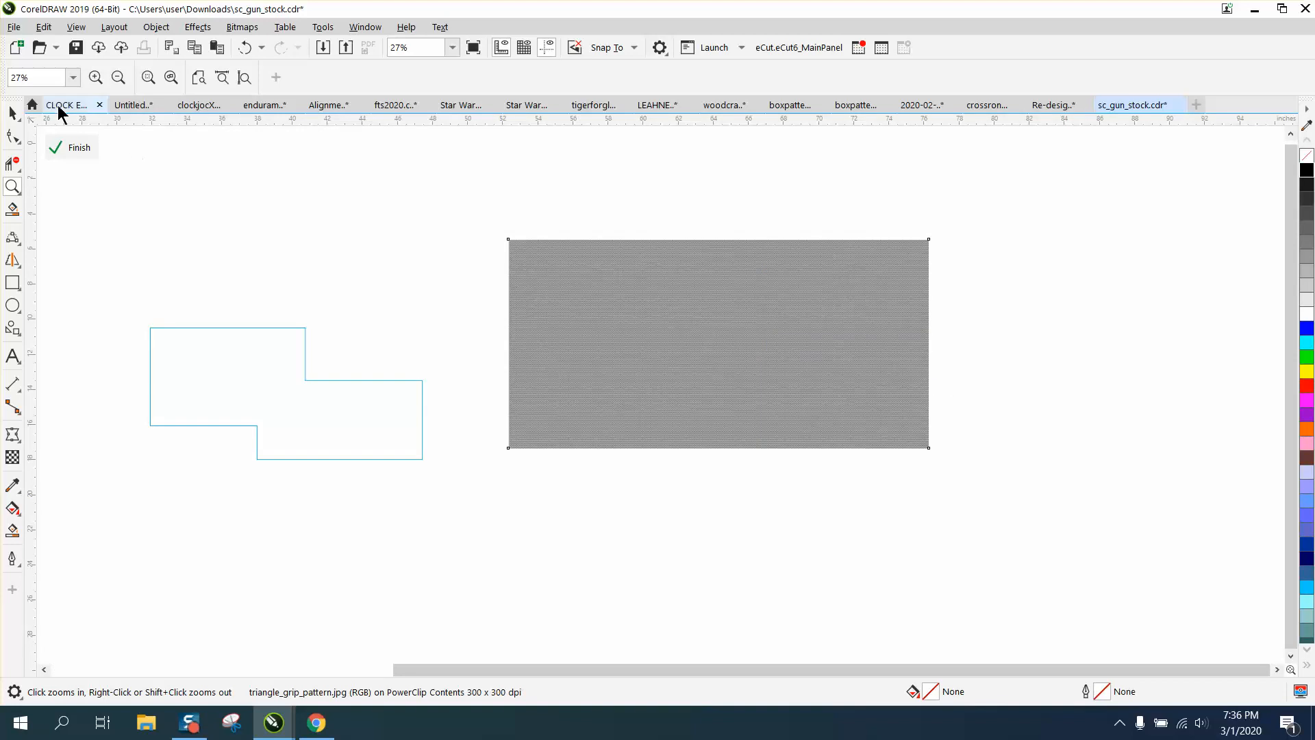
left_click(12, 113)
left_click_drag(302, 335, 706, 285)
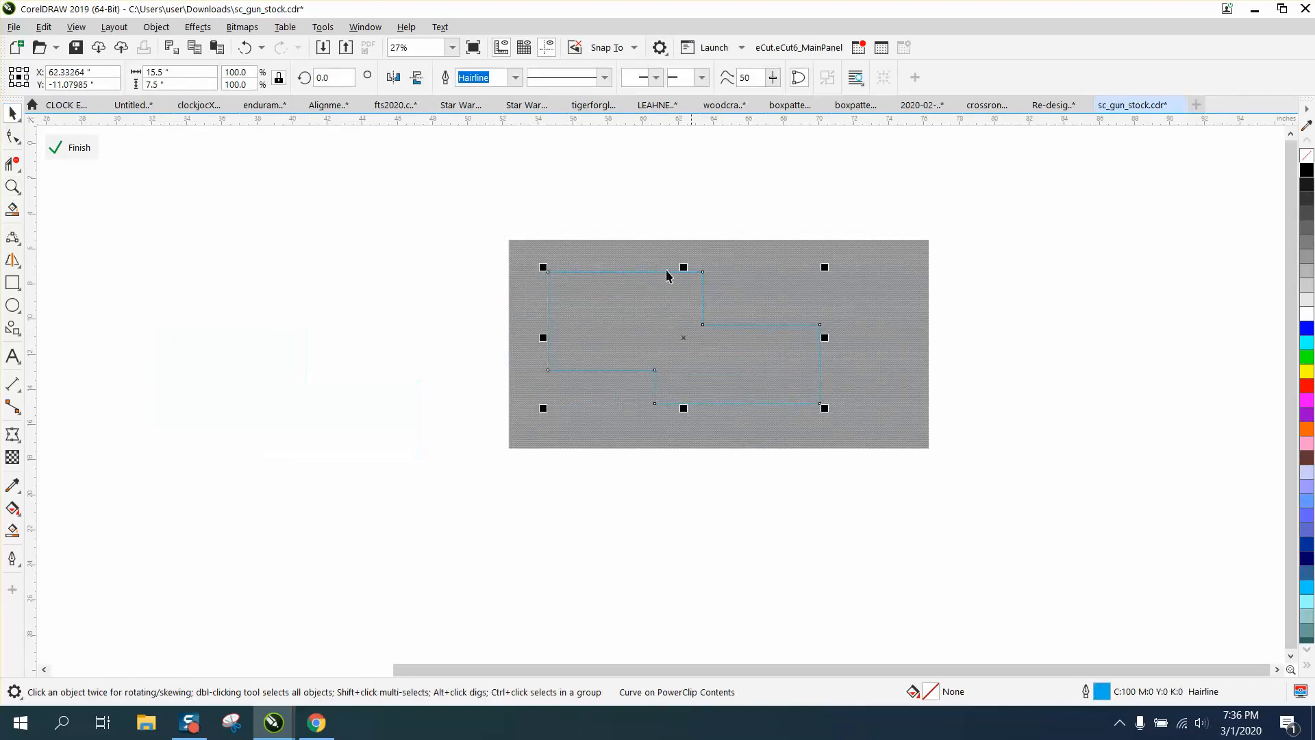
Intersect the stepped shape with the grip pattern bitmap and move the resulting pattern piece above the original bitmap
left_click(444, 200)
scroll(444, 200, "up", 3)
scroll(541, 259, "down", 10)
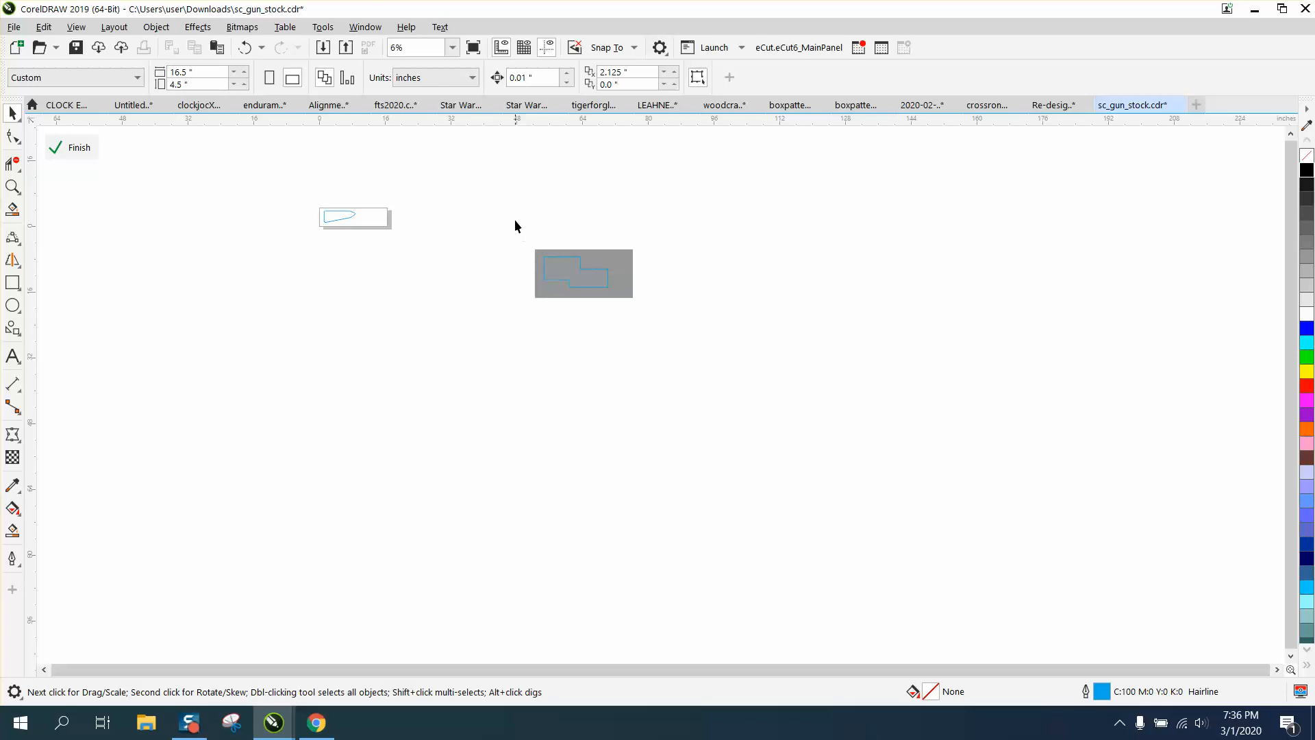
left_click_drag(728, 333, 728, 333)
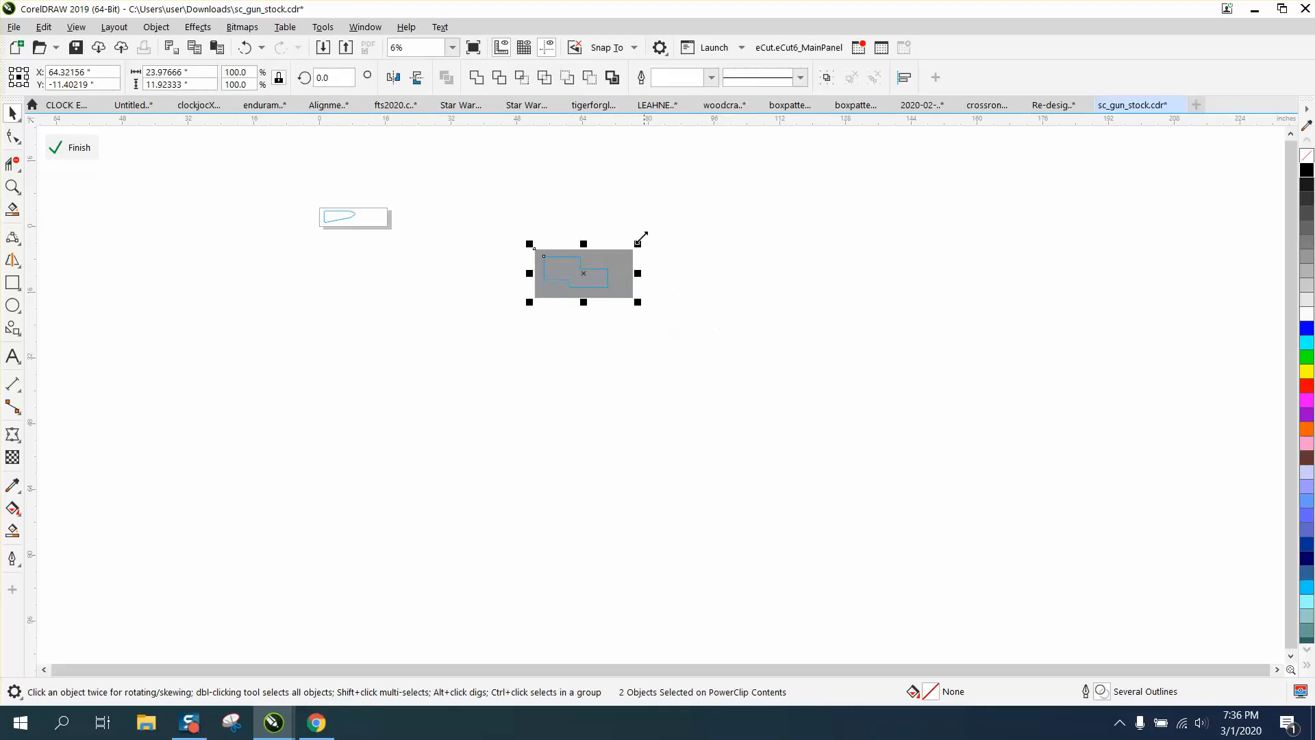
left_click(522, 78)
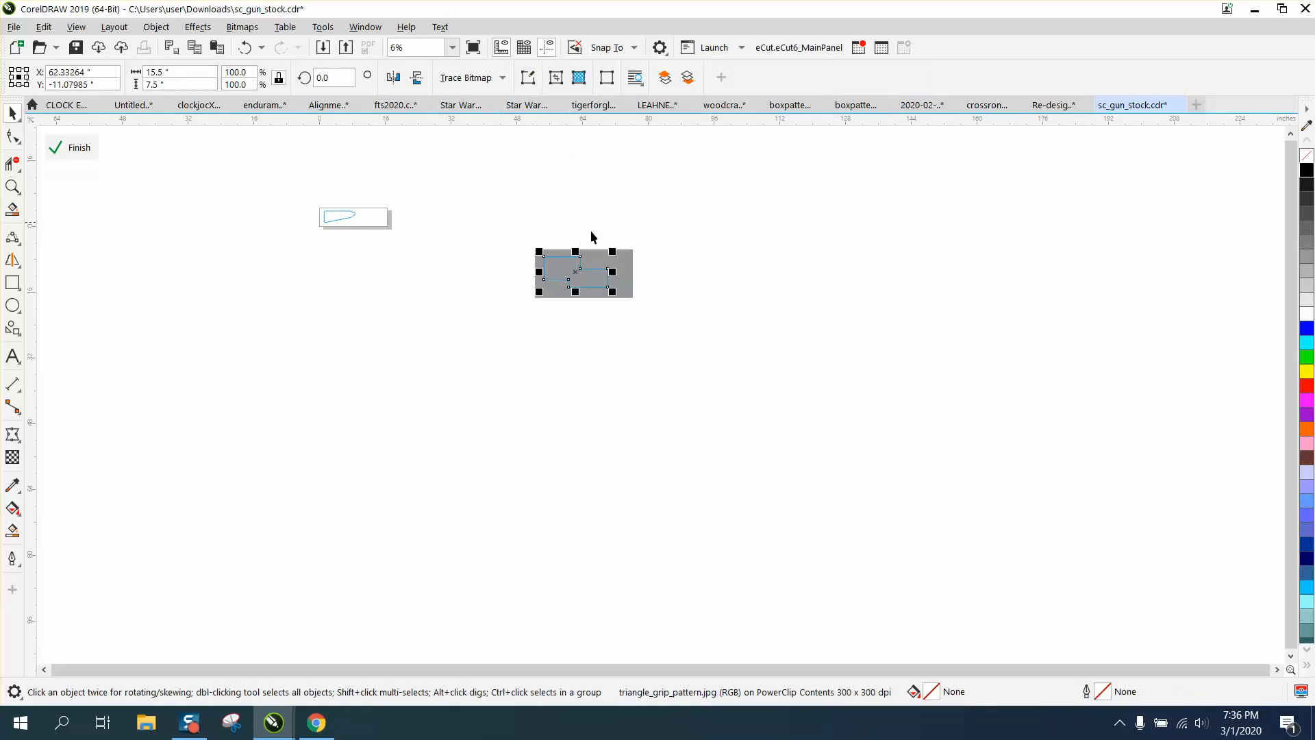
left_click_drag(579, 267, 572, 204)
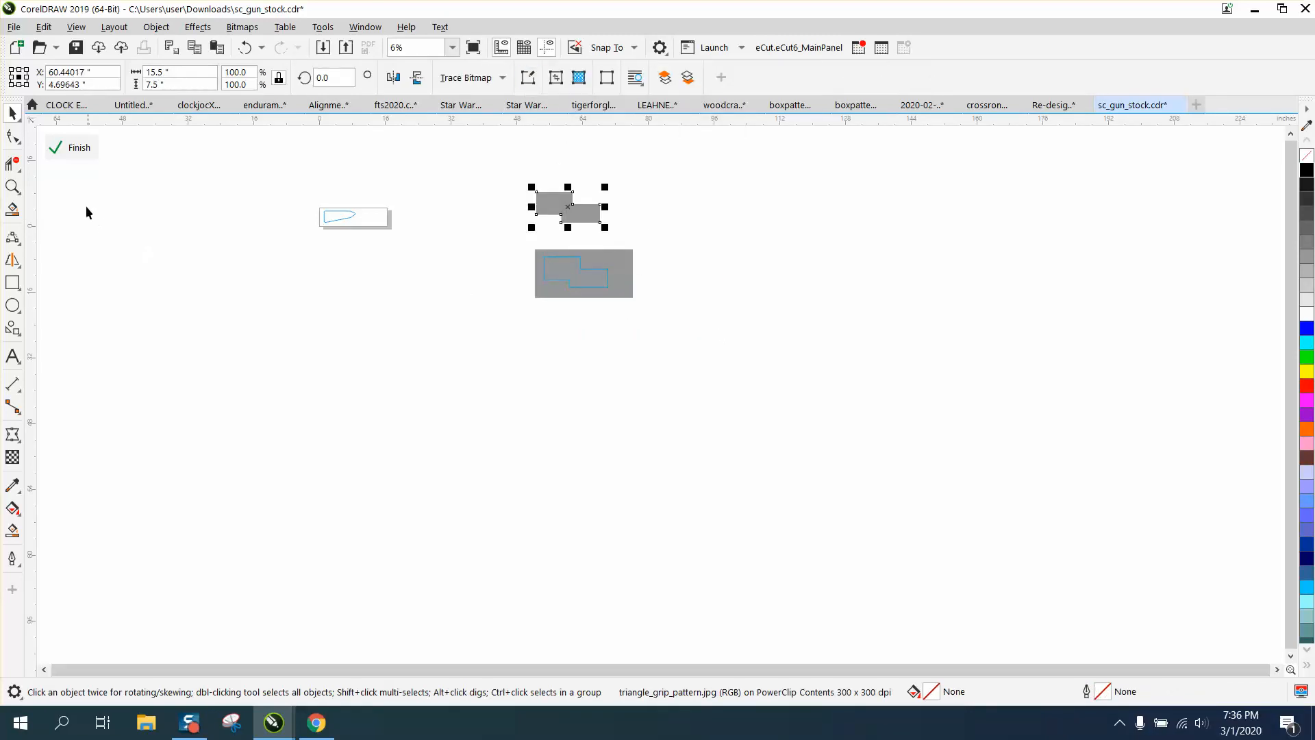
Draw a rectangle about 17.5 by 8.7 inches around the stepped pattern piece and fill it yellow
left_click(12, 186)
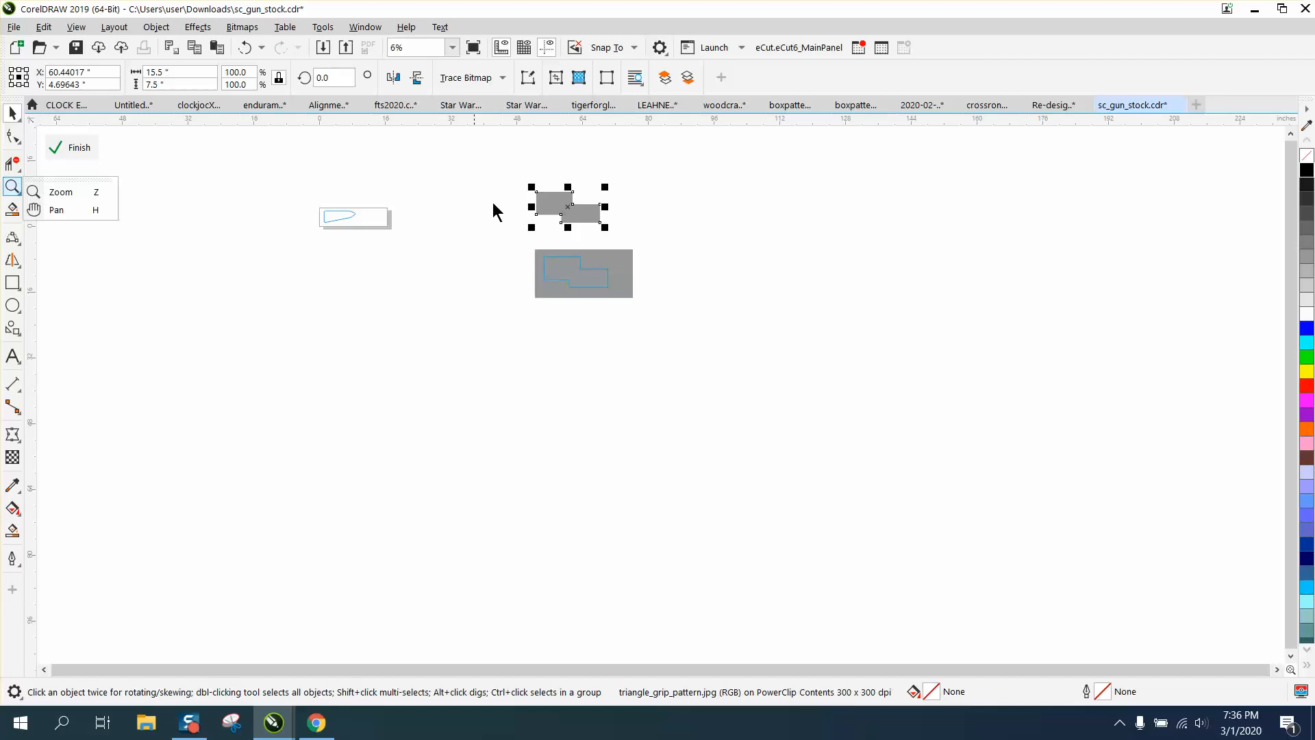
left_click(63, 193)
left_click_drag(538, 186, 631, 239)
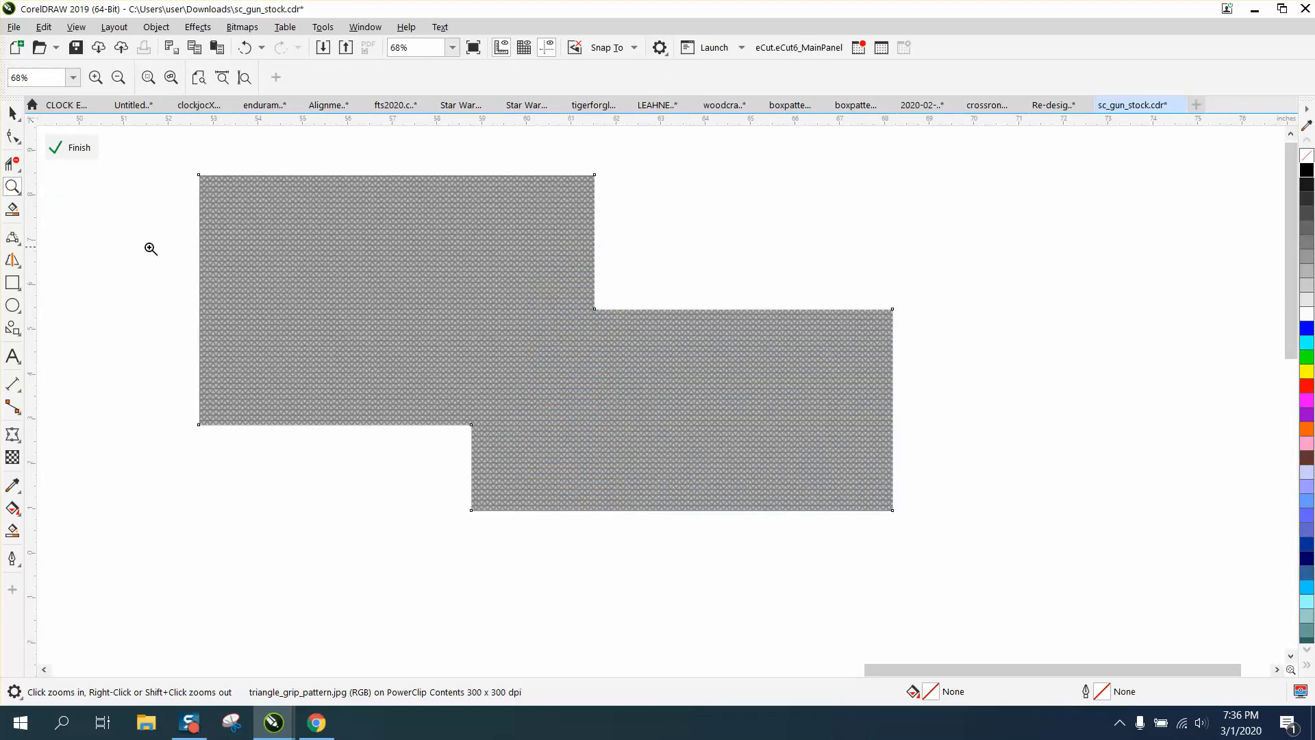
left_click(13, 282)
left_click_drag(165, 158, 948, 546)
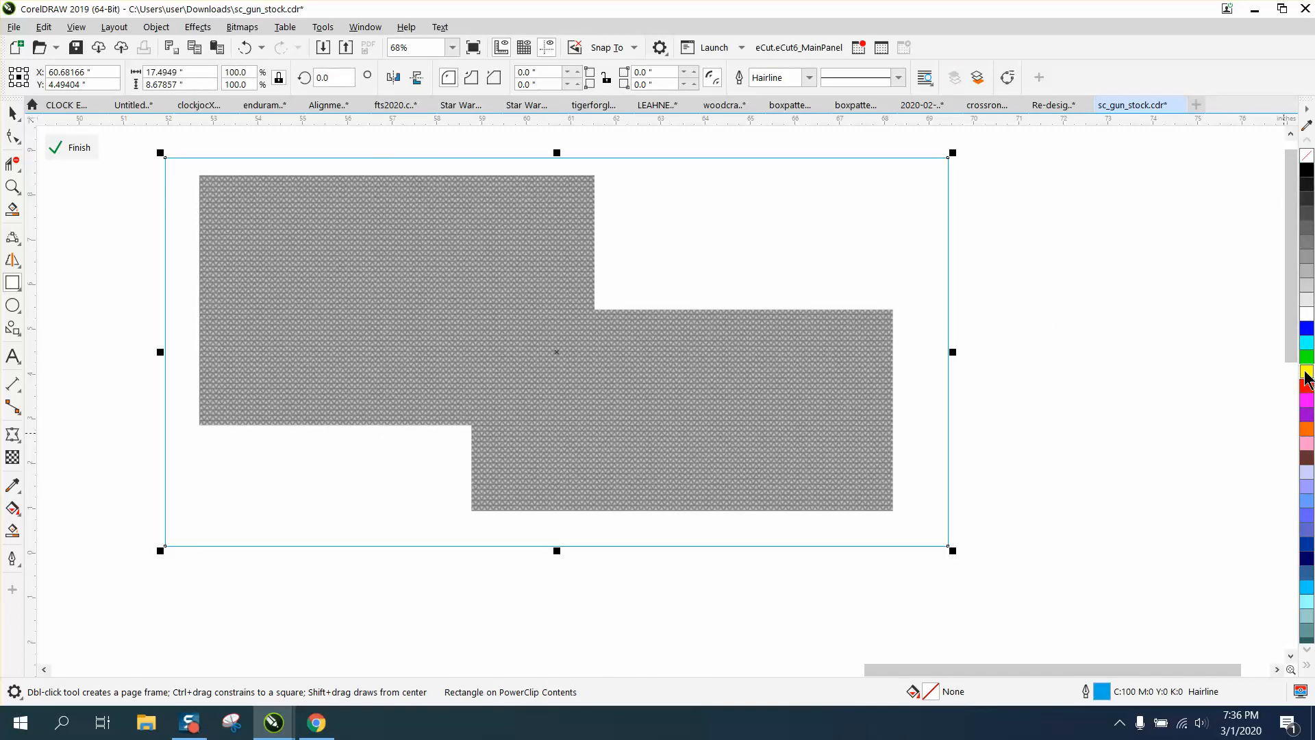
left_click(1308, 370)
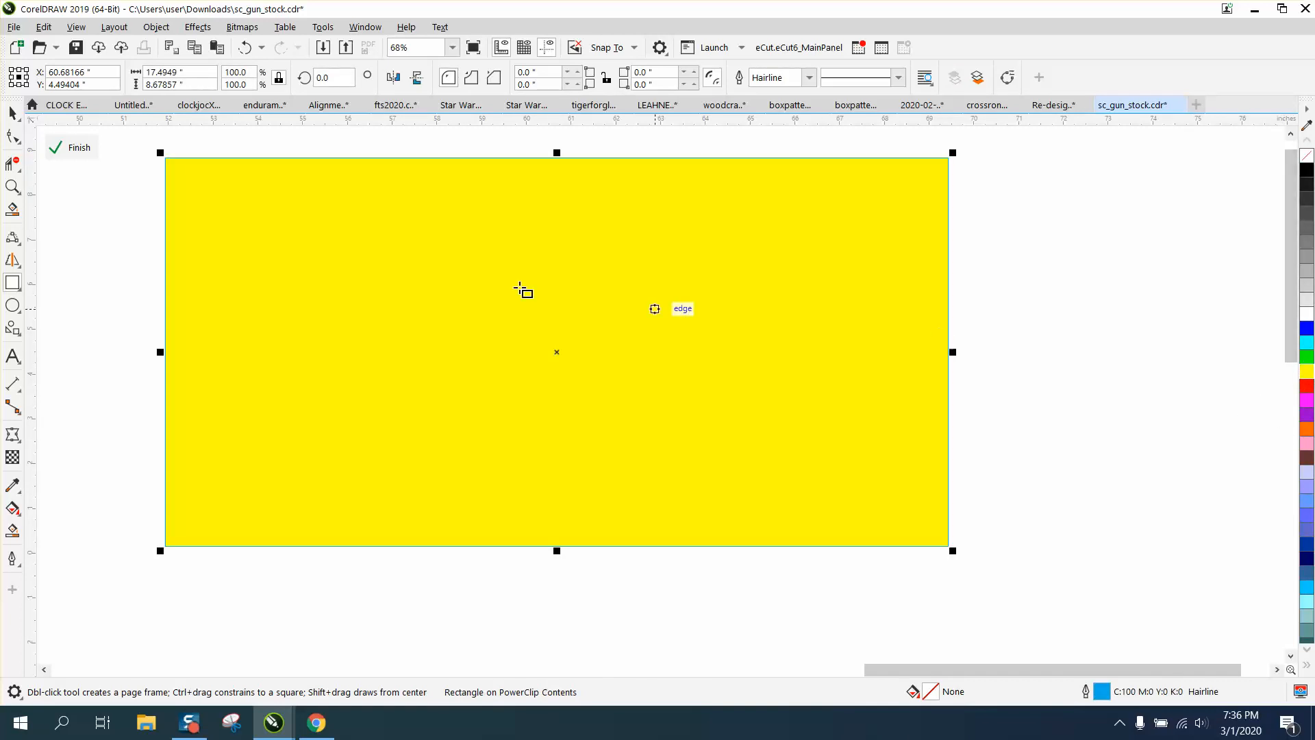
Send the yellow rectangle to the back of the layer, behind the stepped pattern piece, and deselect it
left_click(157, 27)
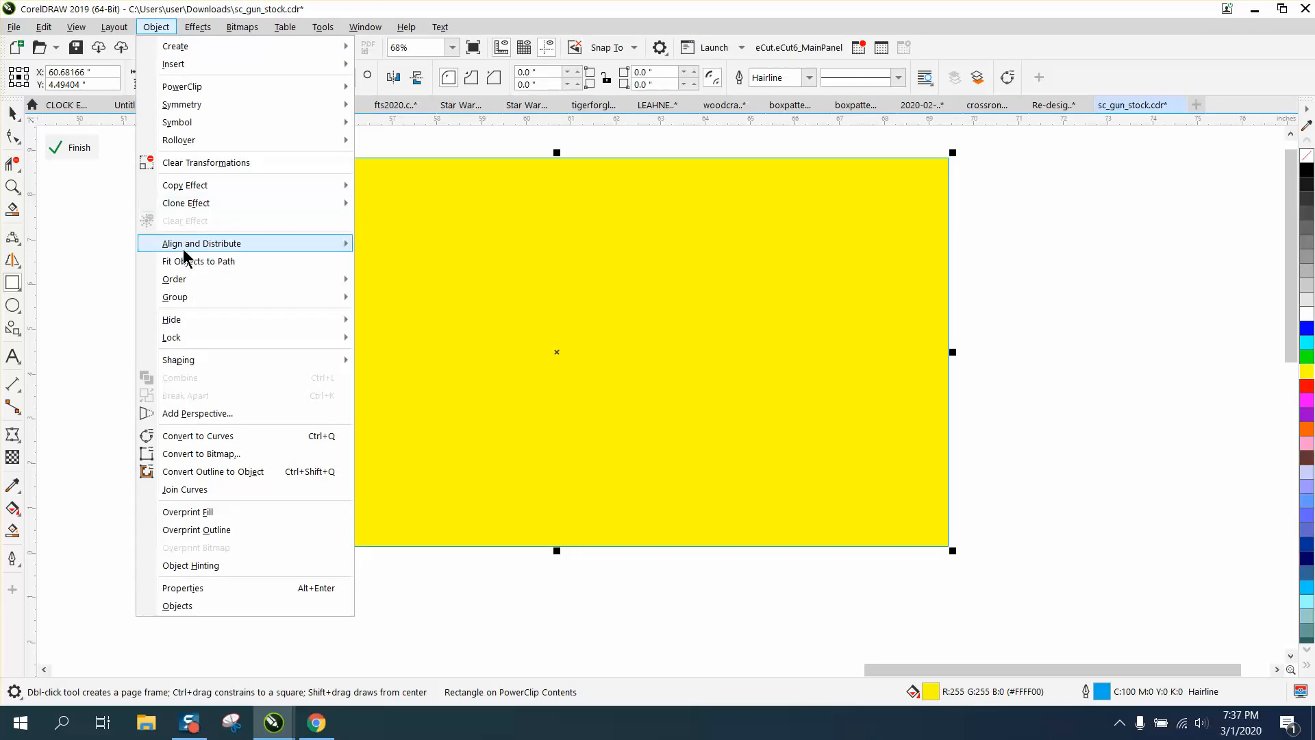
mouse_move(188, 279)
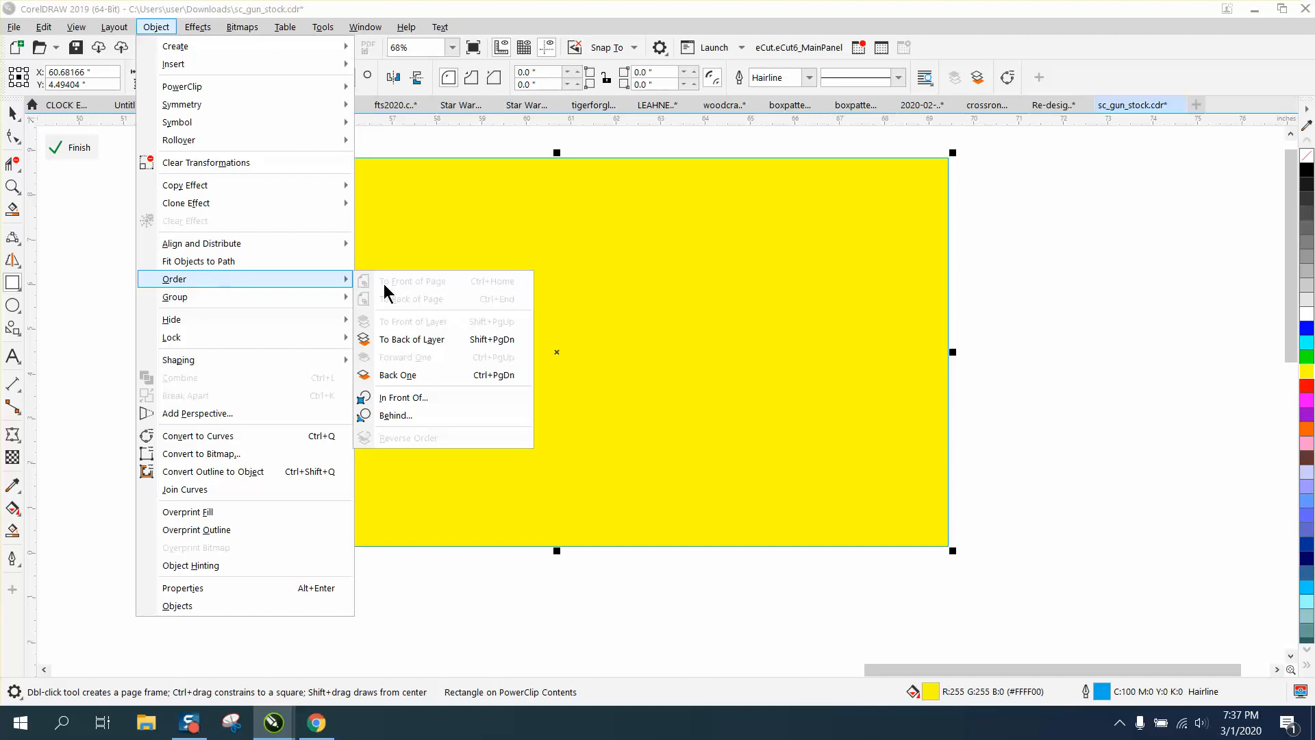
left_click(430, 339)
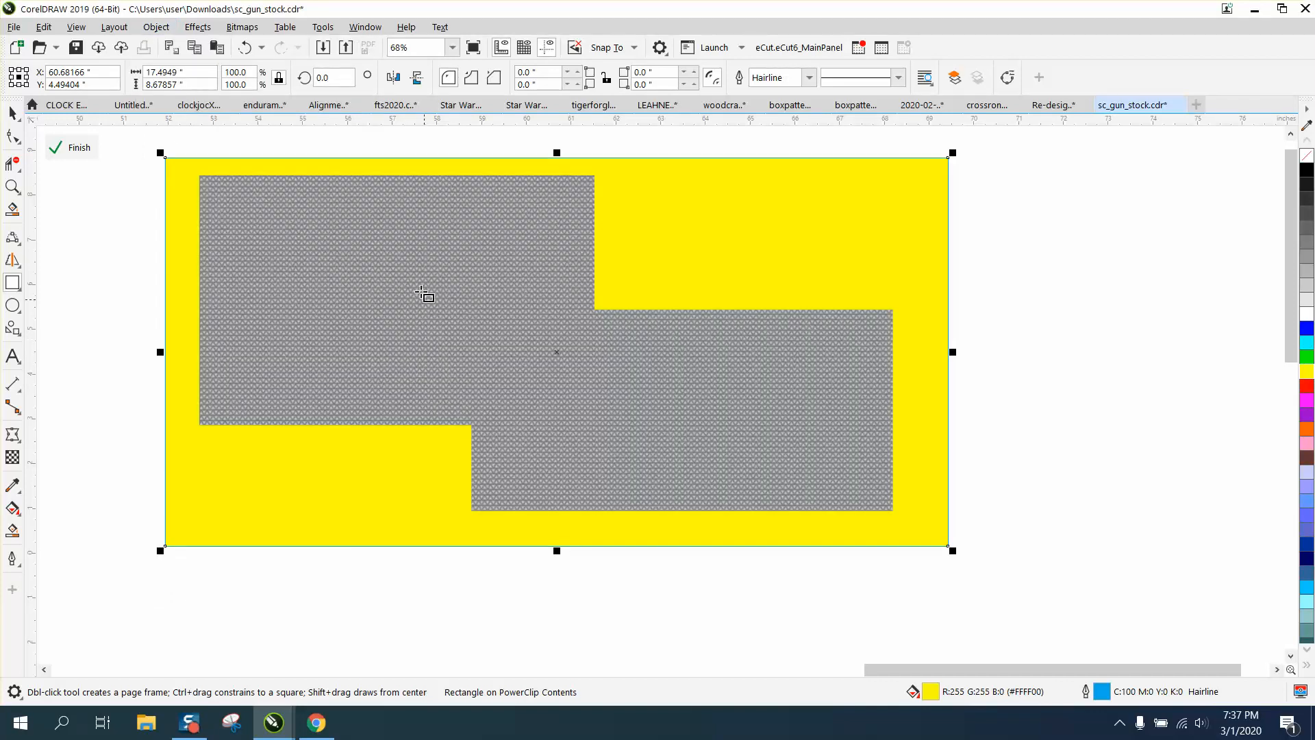
key("Escape")
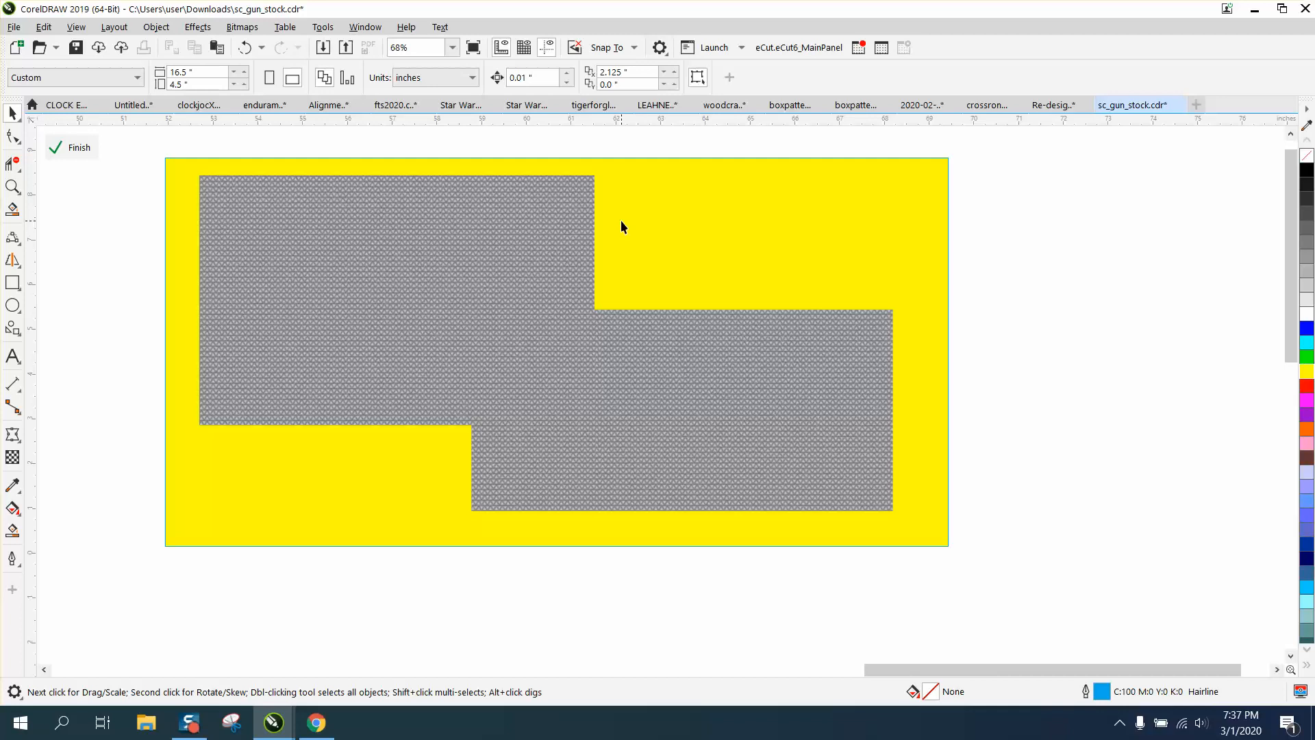
Move the yellow rectangle away from the stepped pattern piece and delete it
scroll(549, 287, "down", 2)
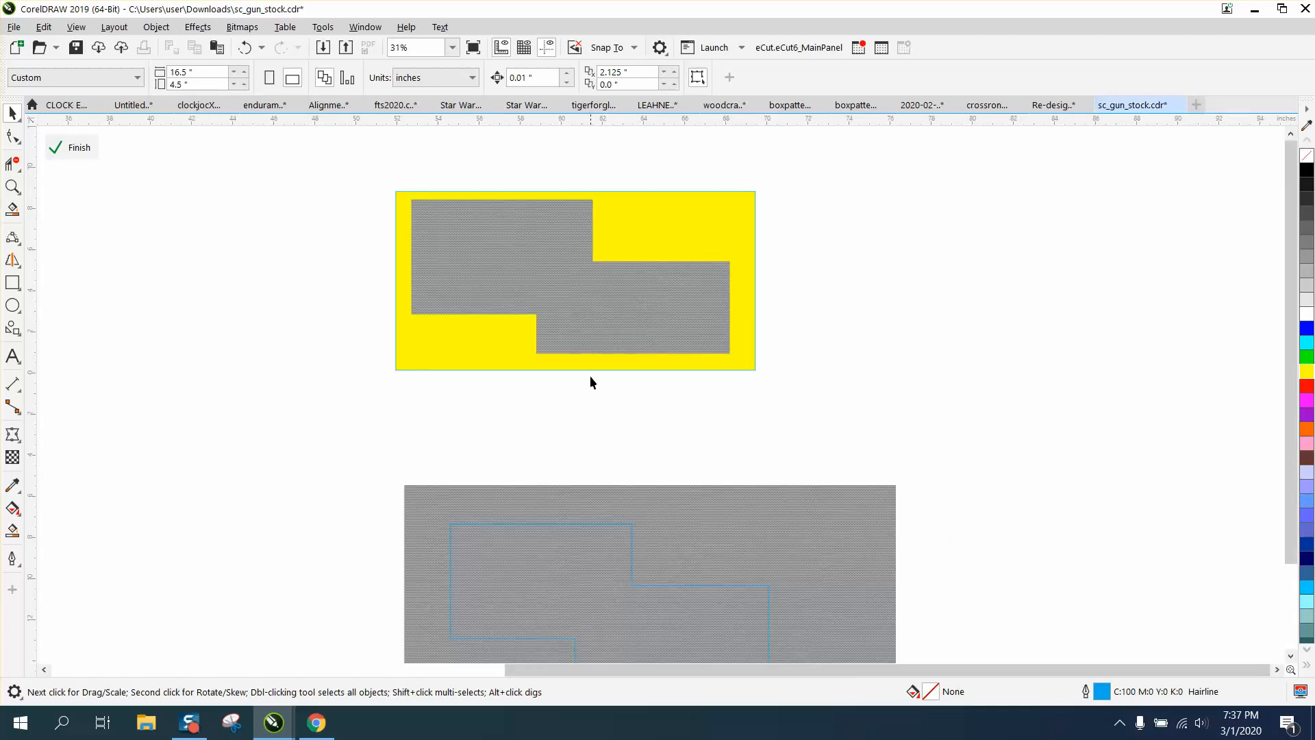
left_click_drag(632, 237, 999, 239)
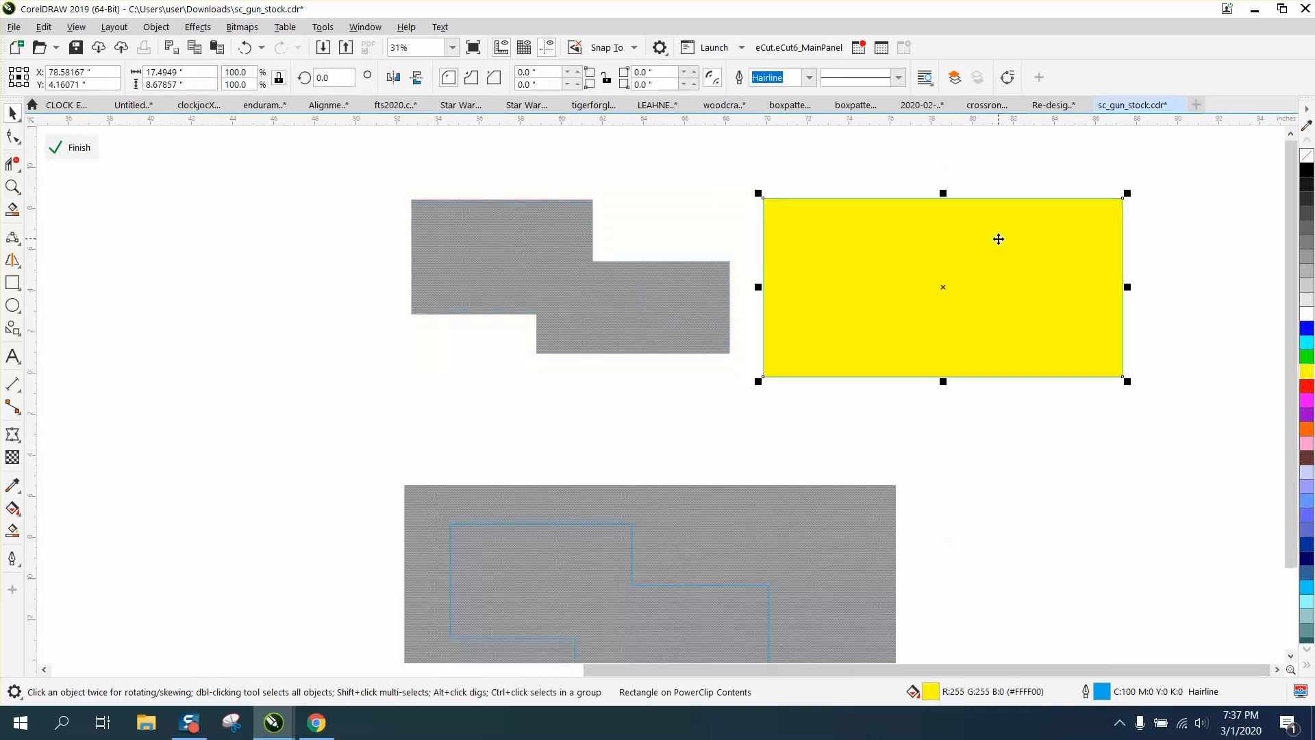
key("Delete")
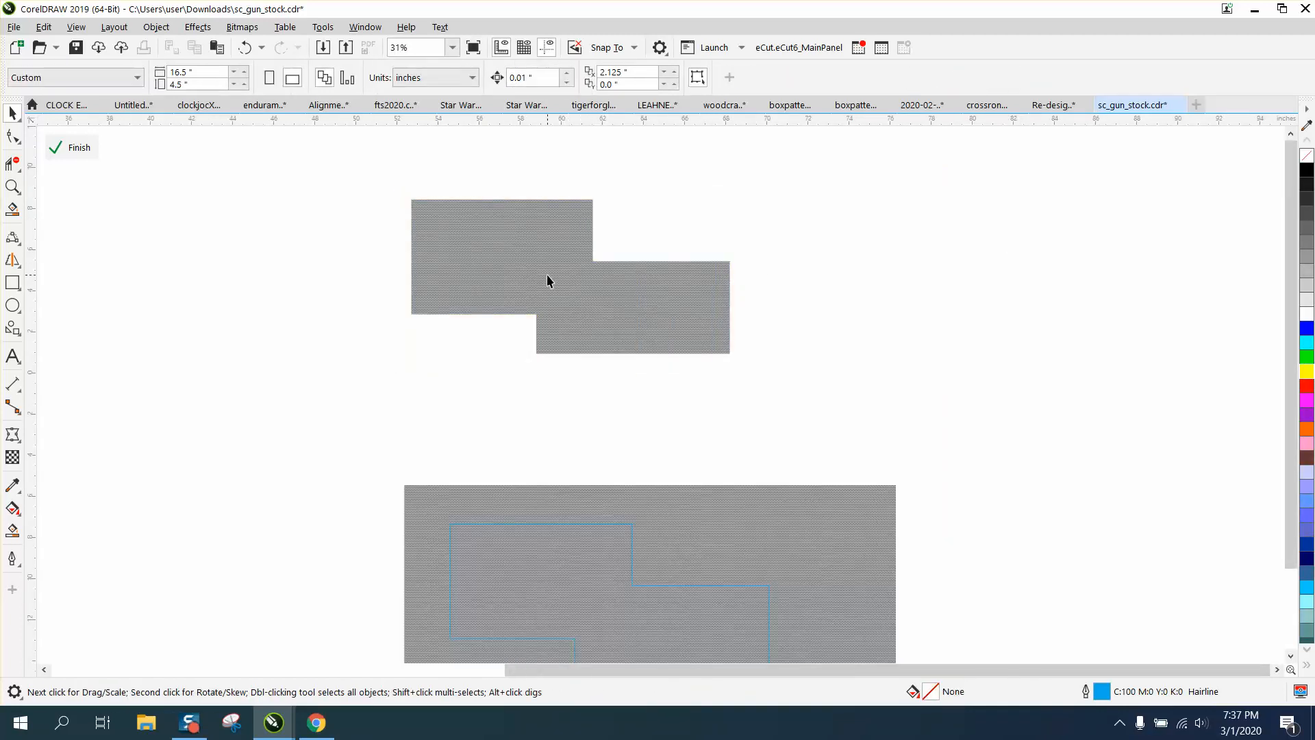
Finish editing the PowerClip contents, and reopen them for editing
scroll(522, 277, "down", 1)
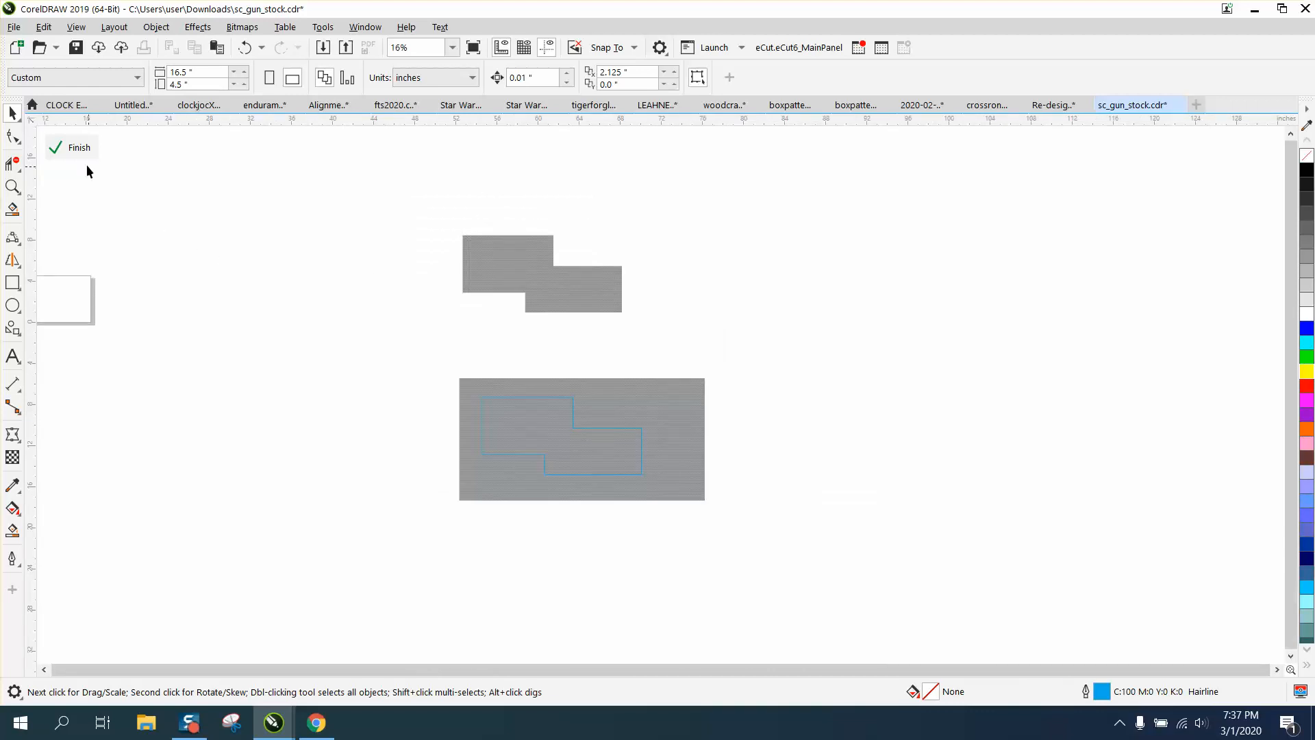
left_click(57, 146)
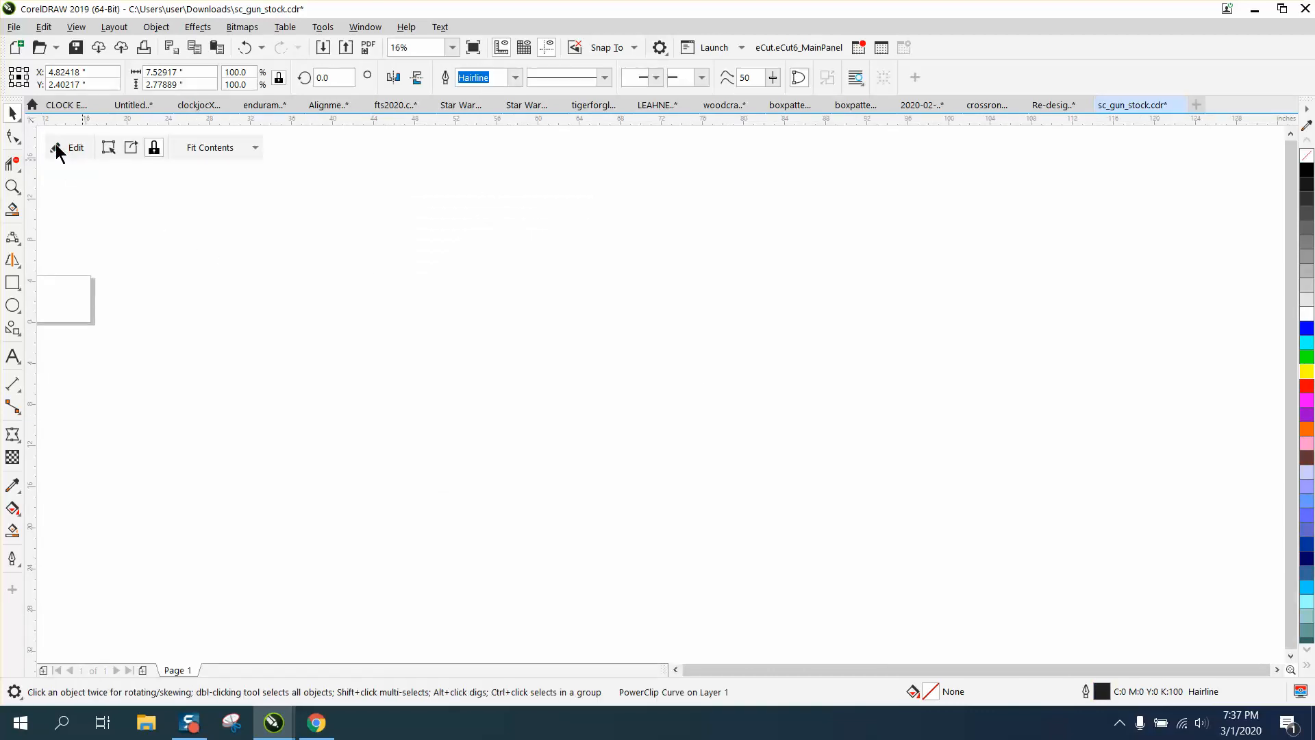
left_click(68, 147)
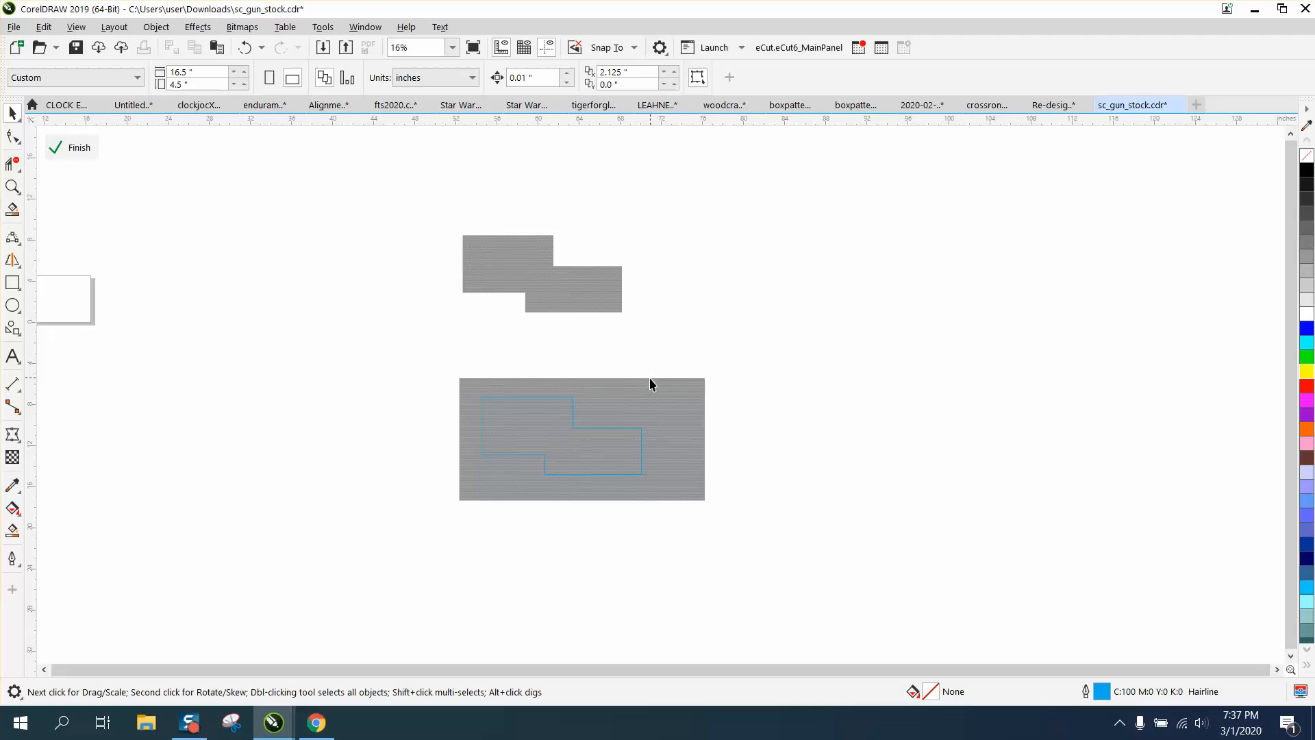
Move the grip pattern bitmap off the stepped outline and back under it, and inspect the outline's placement on the pattern
left_click_drag(652, 391, 885, 374)
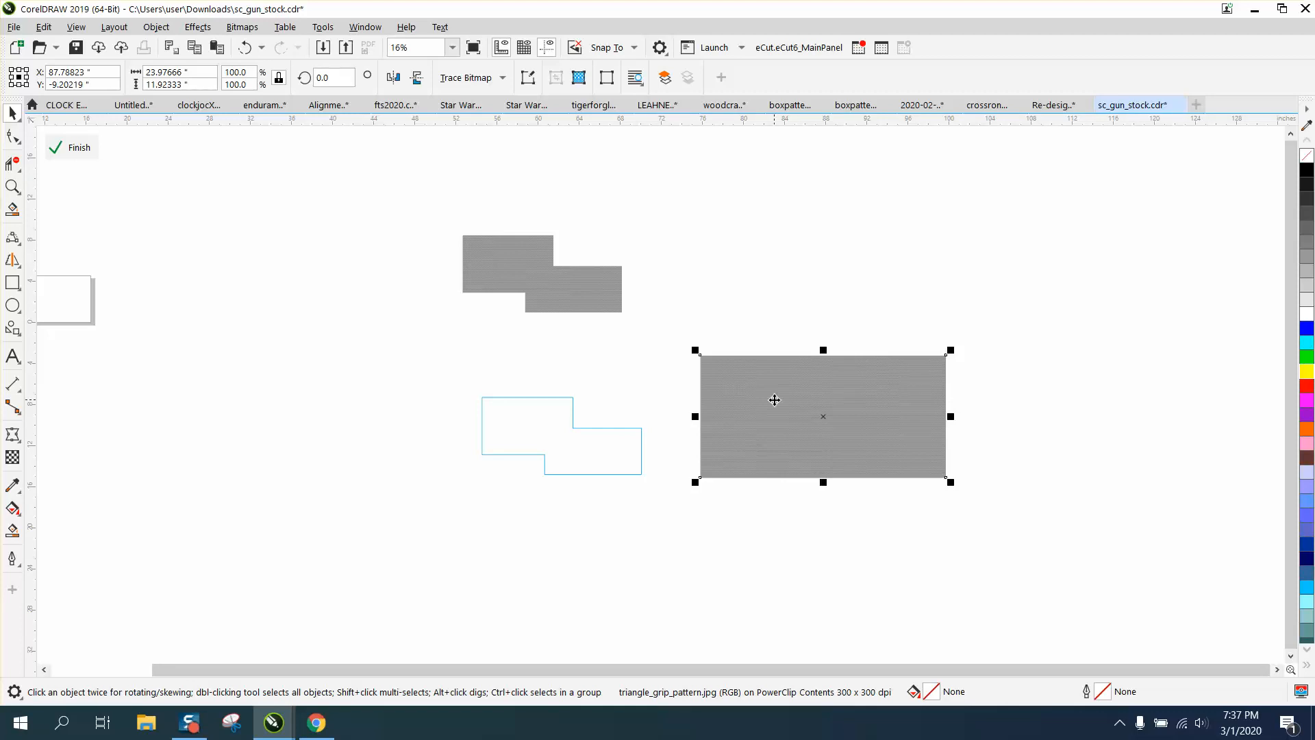
left_click_drag(768, 399, 514, 418)
left_click(12, 187)
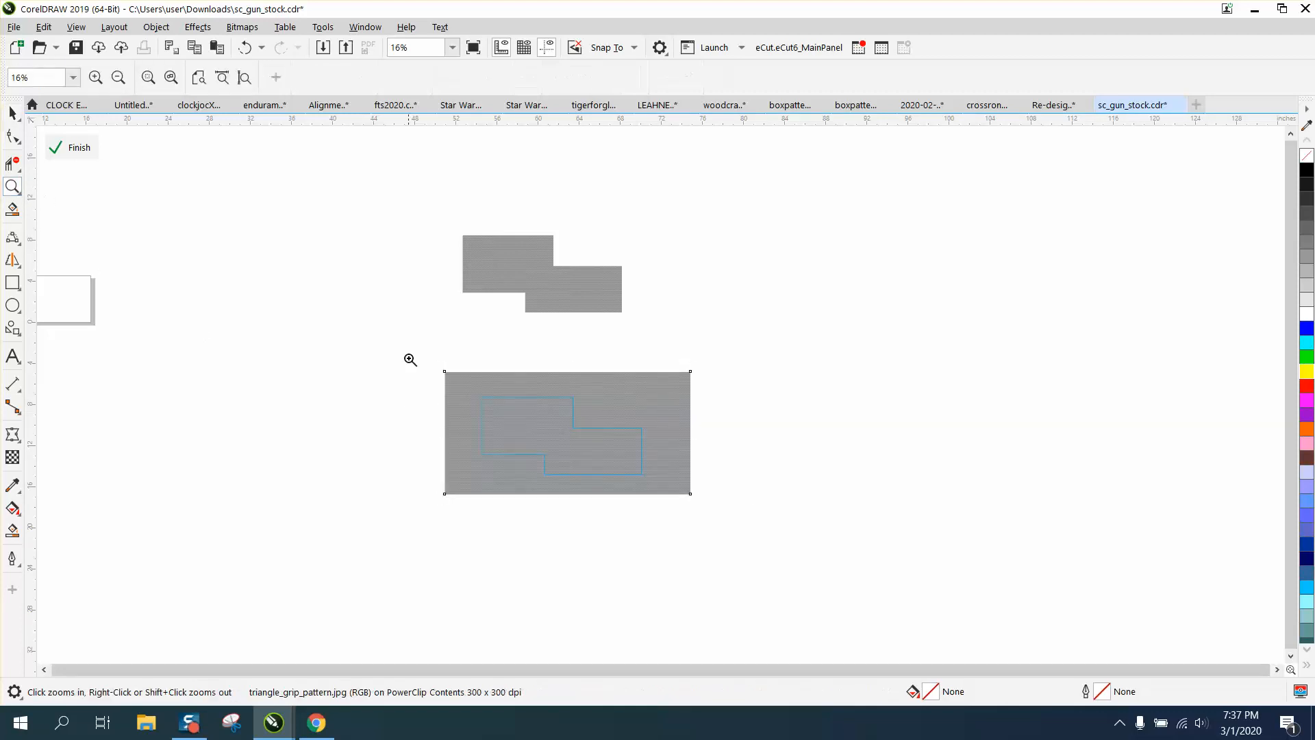
left_click_drag(413, 364, 812, 492)
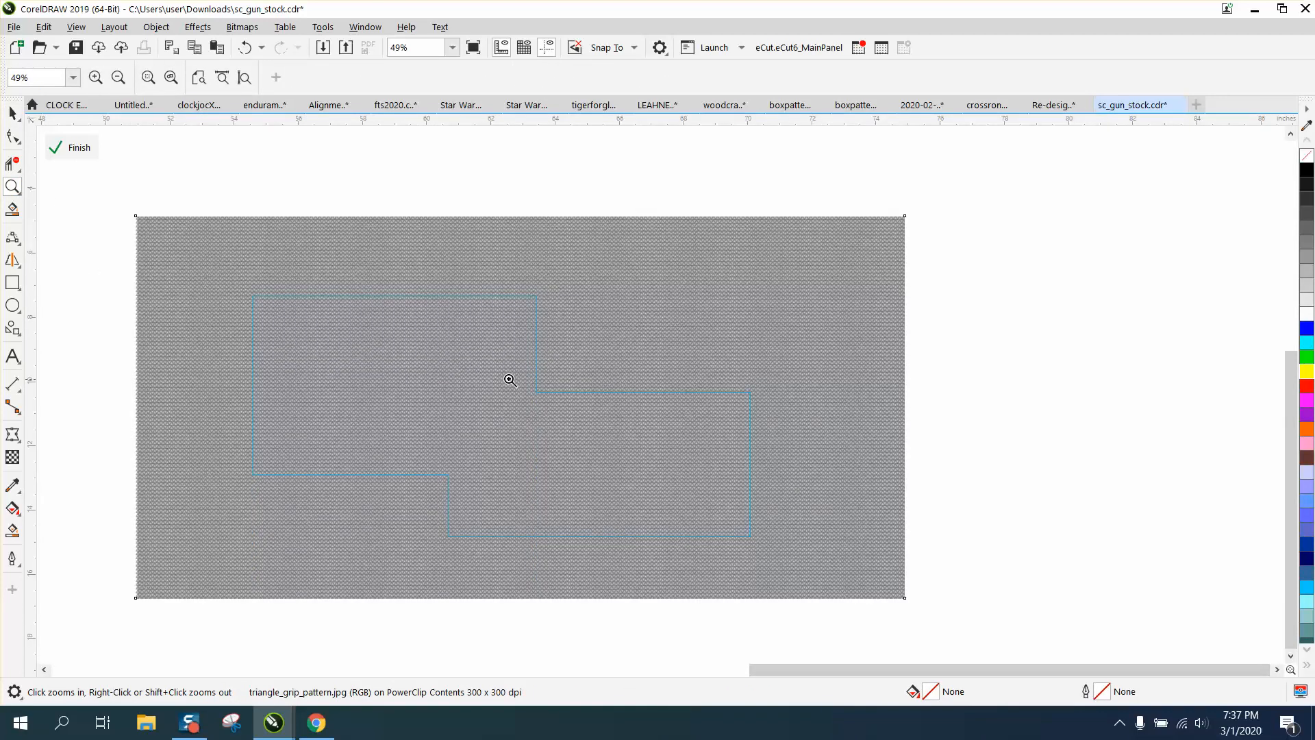
right_click(490, 365)
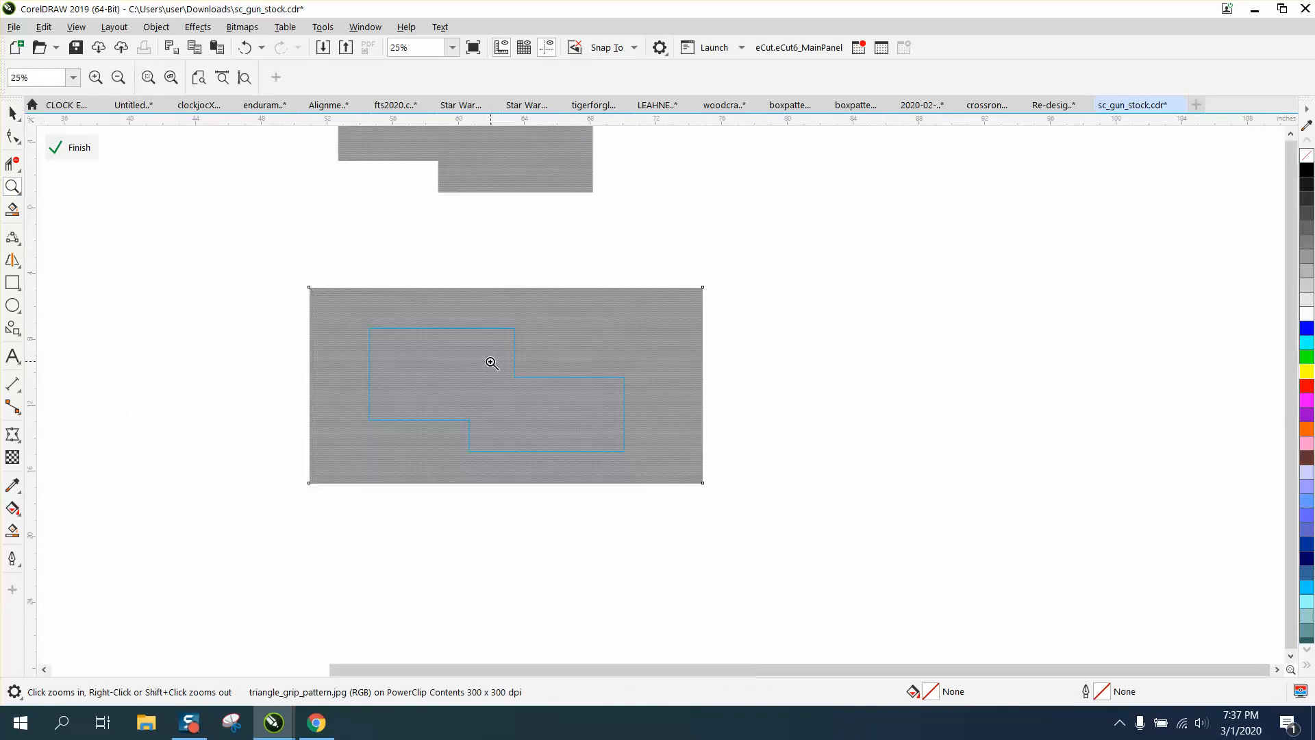
Examine the stepped pattern piece up close, checking its triangle texture and its cut edges at the inner corner
right_click(507, 236)
left_click_drag(406, 151, 620, 236)
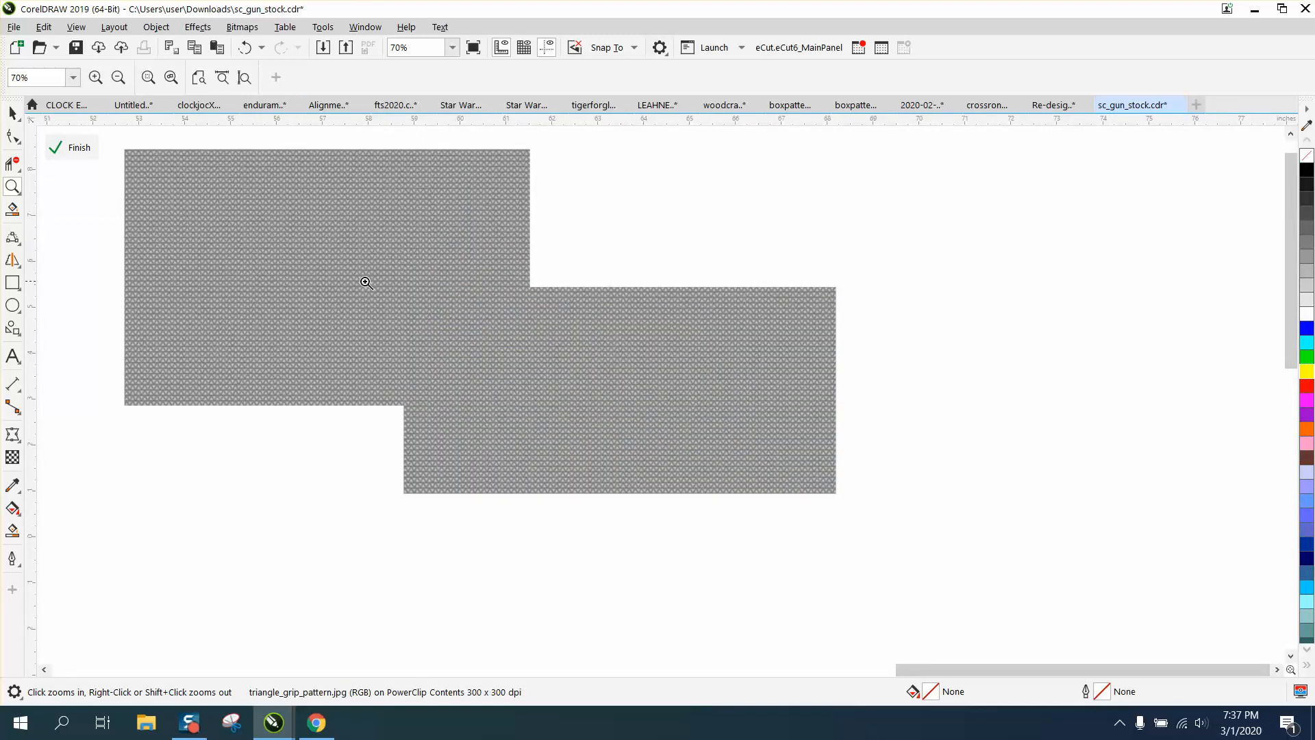
left_click_drag(496, 279, 649, 343)
left_click_drag(443, 331, 534, 366)
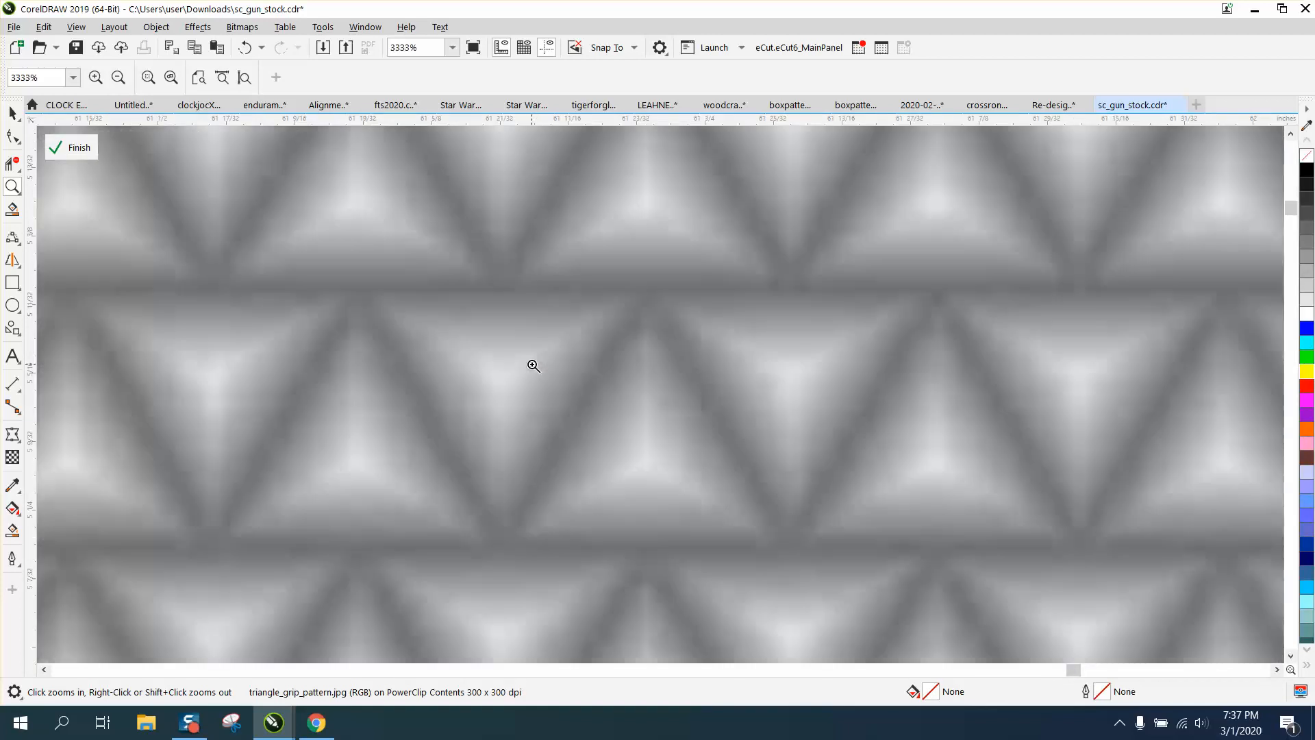
scroll(531, 362, "down", 5)
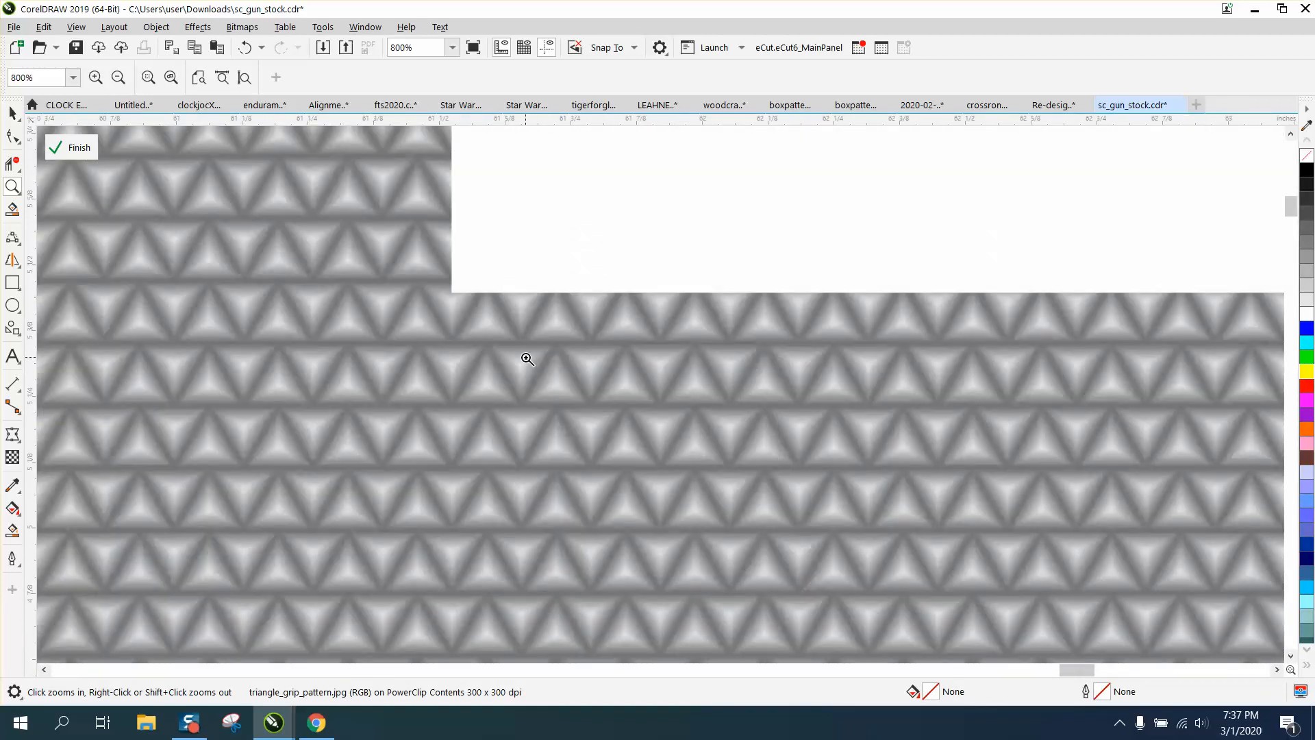
scroll(526, 358, "down", 1)
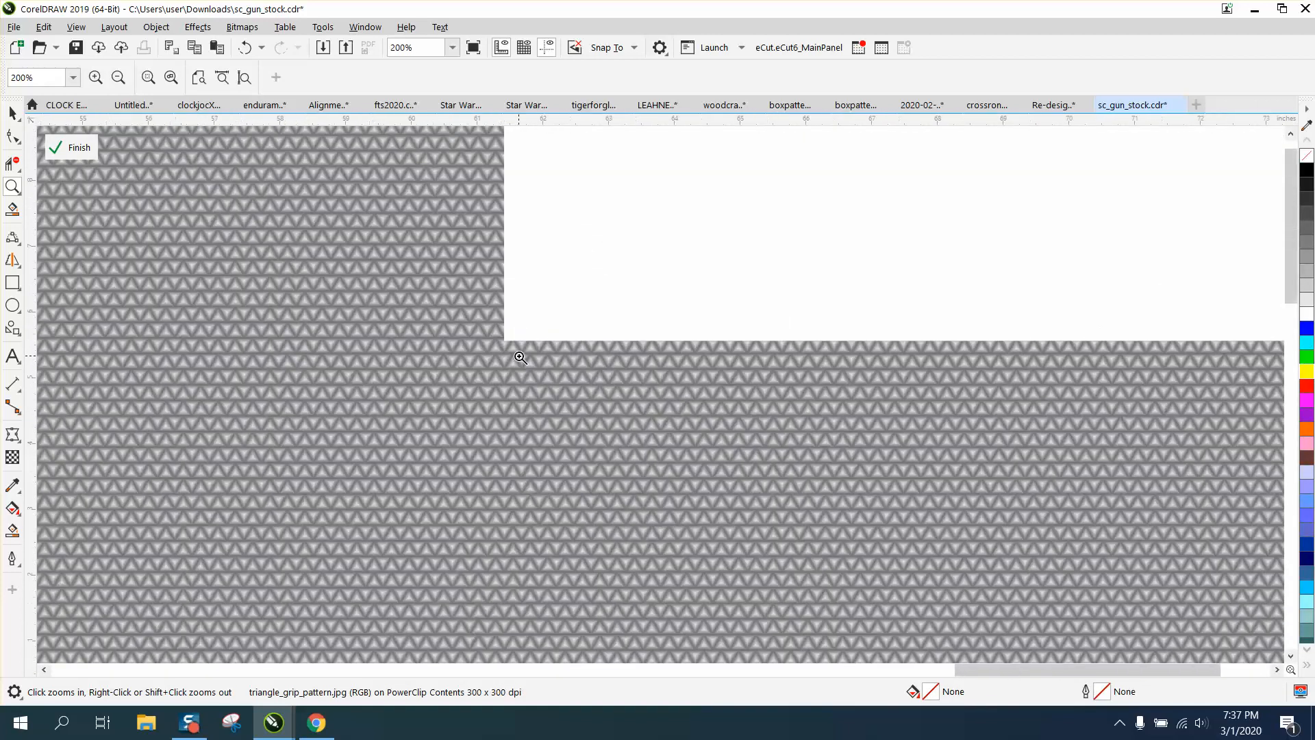
scroll(526, 359, "down", 2)
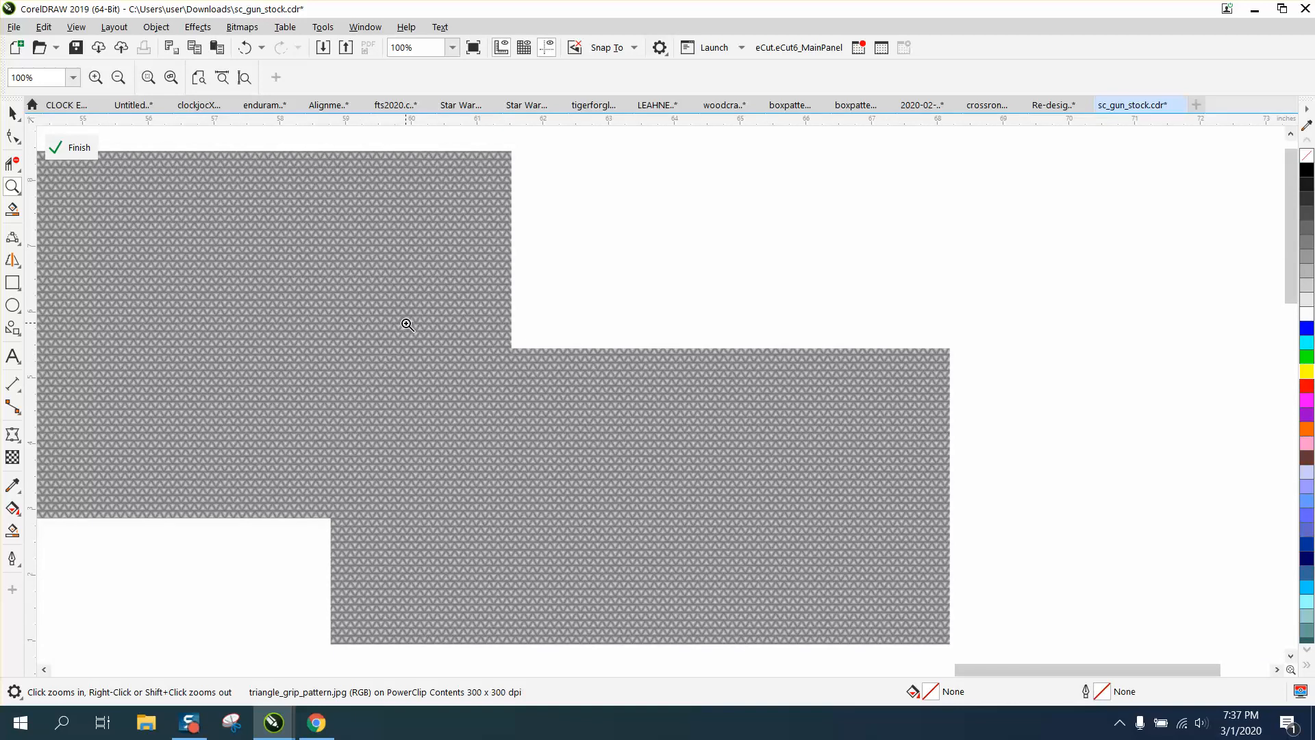
scroll(348, 314, "down", 2)
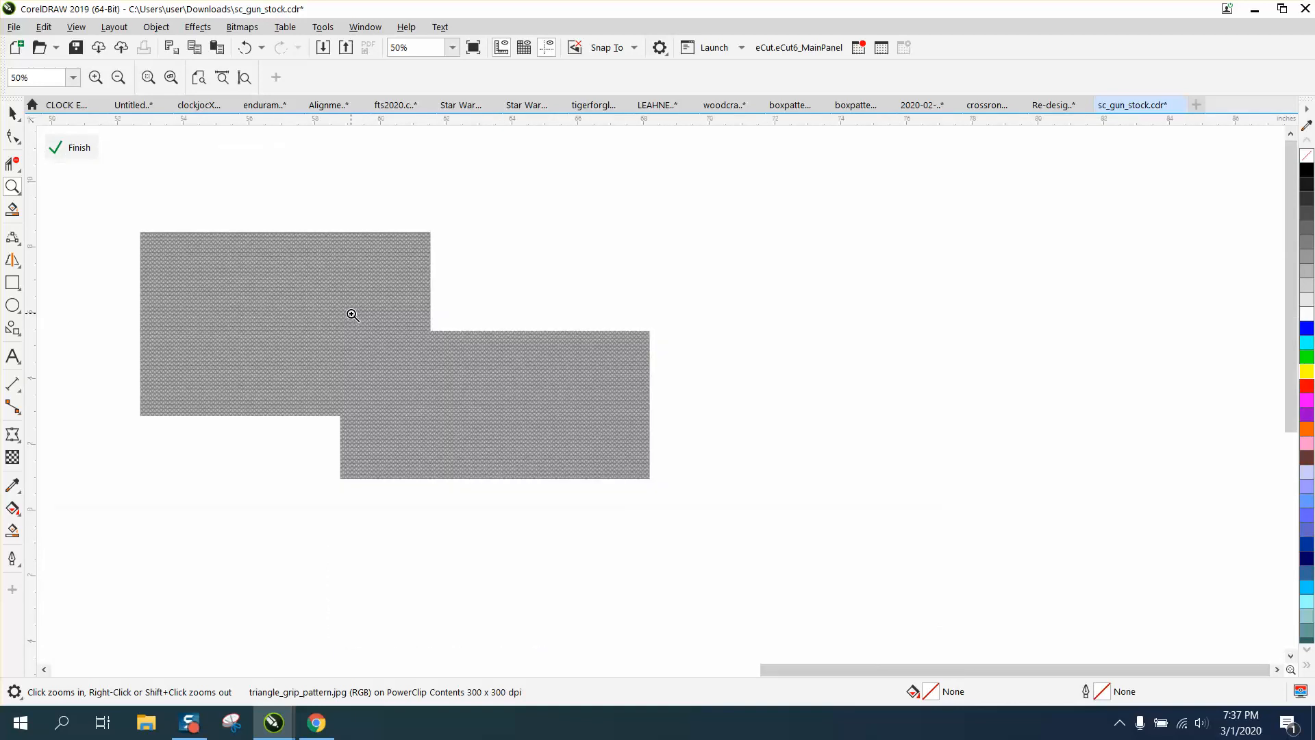